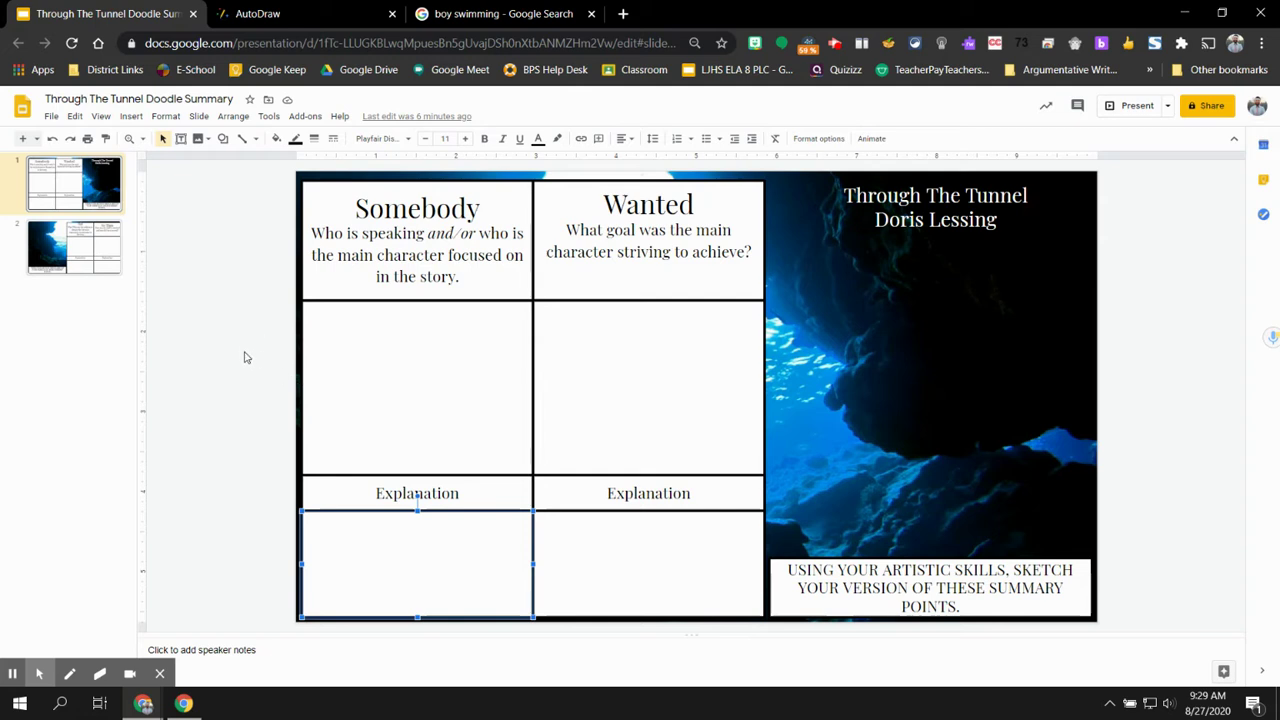
Clear the text box selection on the first slide
left_click(250, 365)
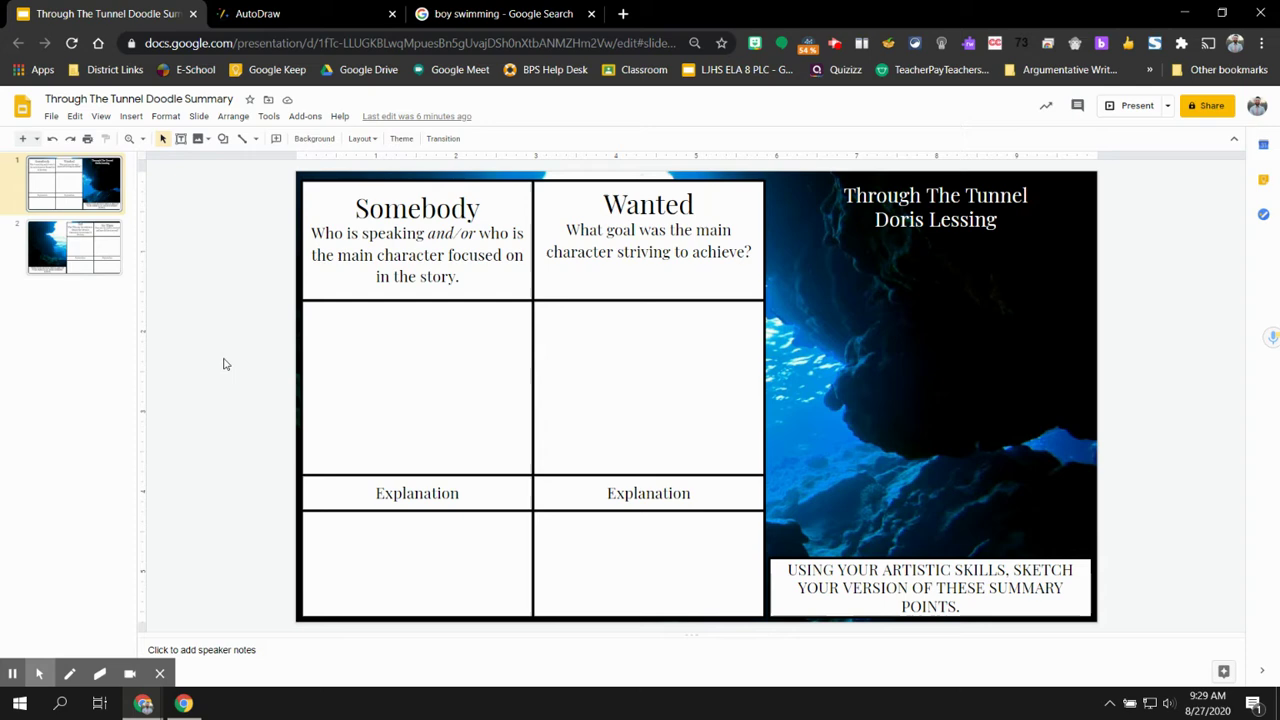
Flip between slides 1 and 2, then place the cursor in the empty Somebody Explanation box
left_click(74, 242)
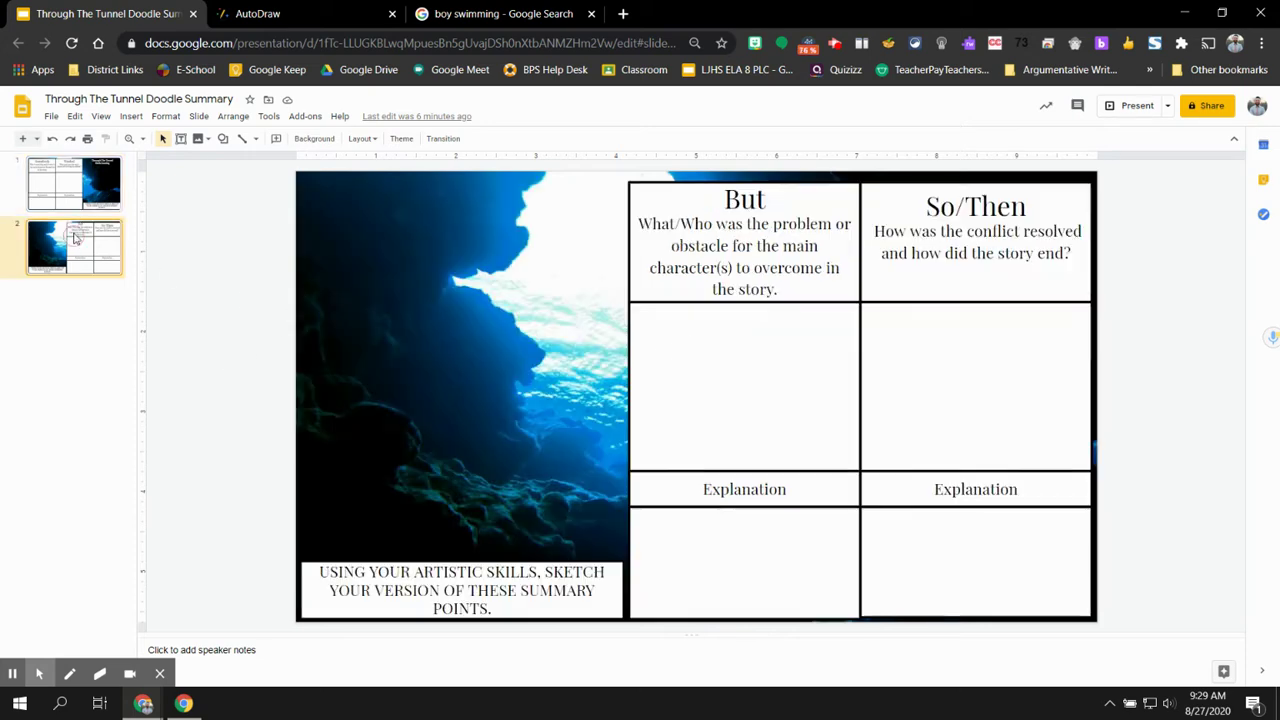
left_click(81, 178)
left_click(86, 258)
left_click(85, 207)
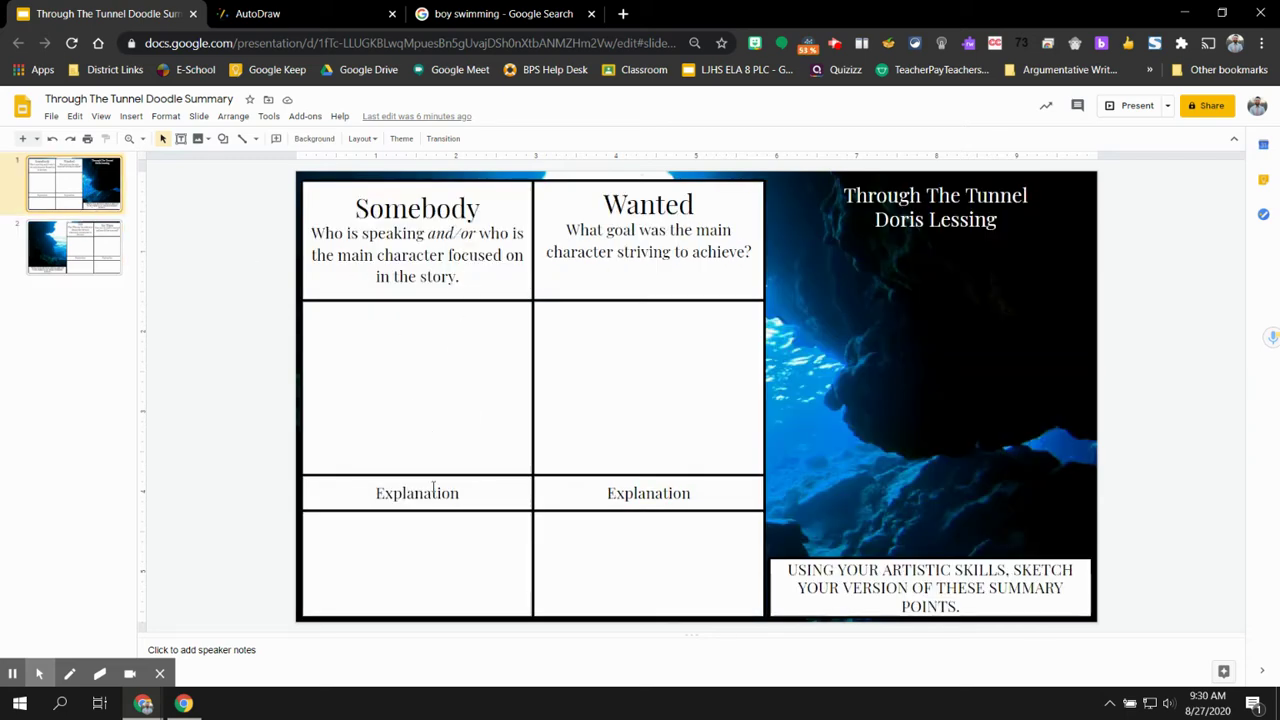
left_click(409, 535)
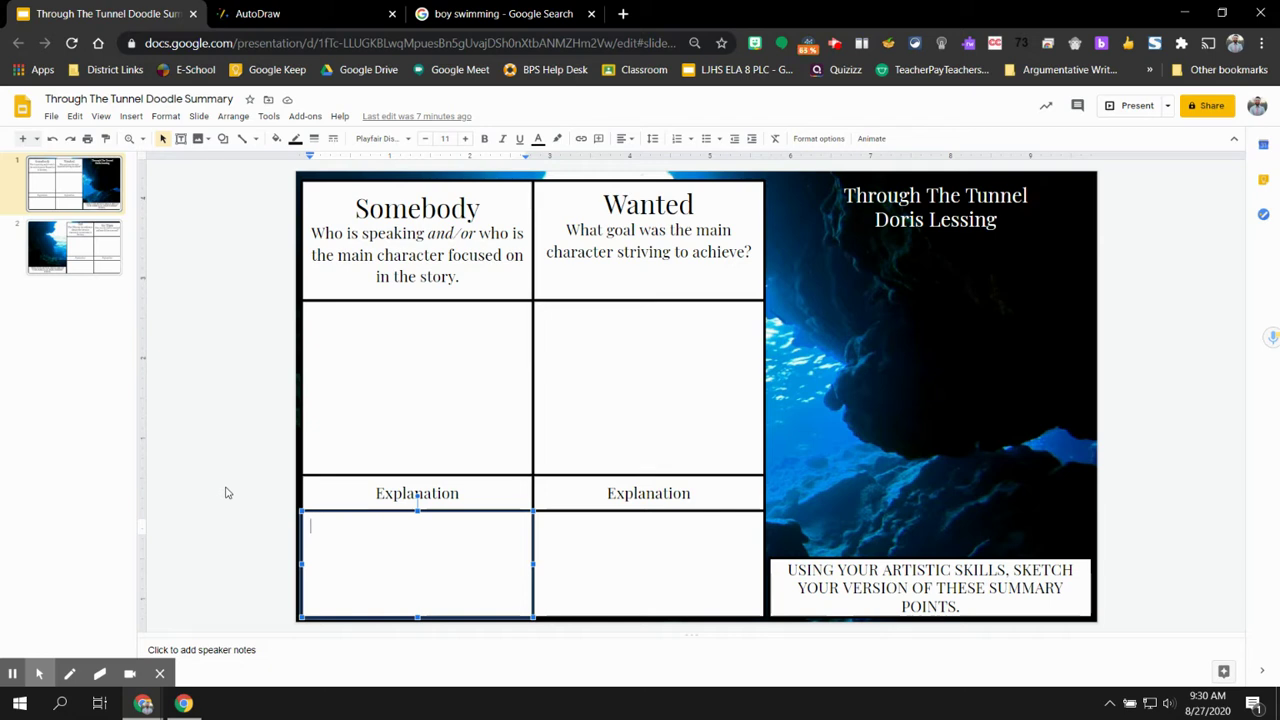
Type 'The main character in the story is an eleven-year old boy named Jerry who is on vacation at the beach with his mother.'
type("The mai")
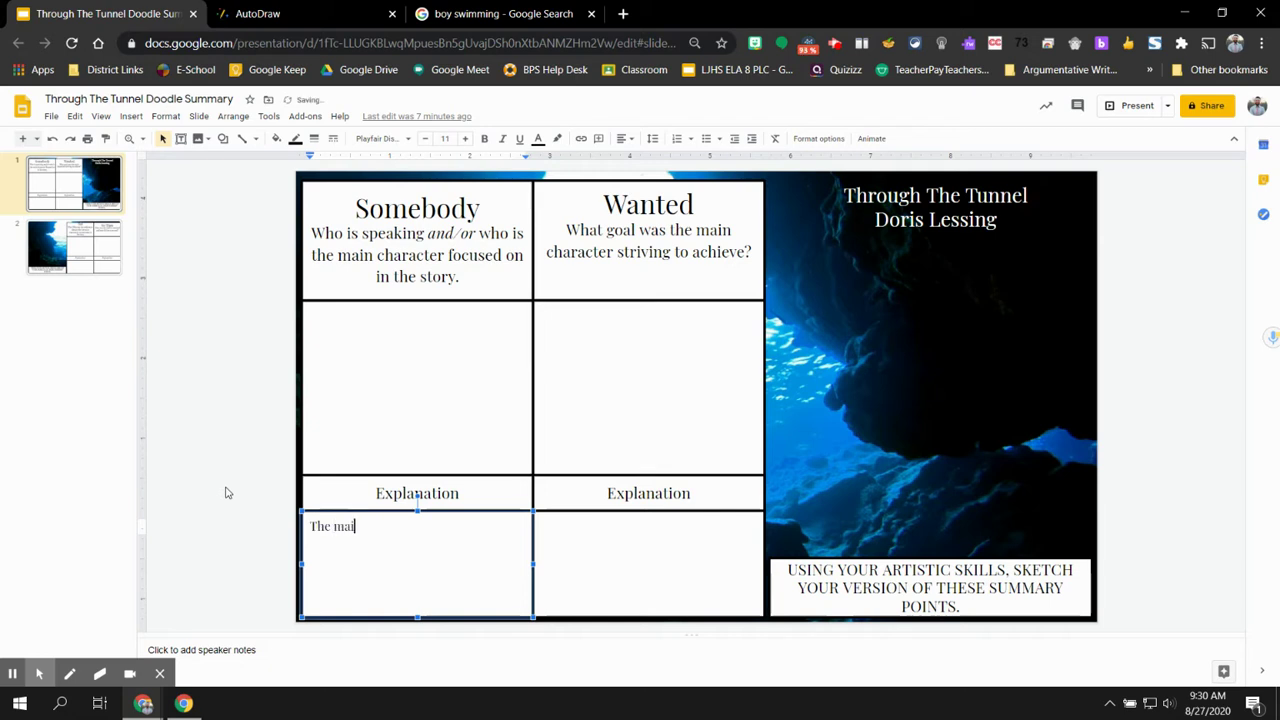
type("n character in the story is")
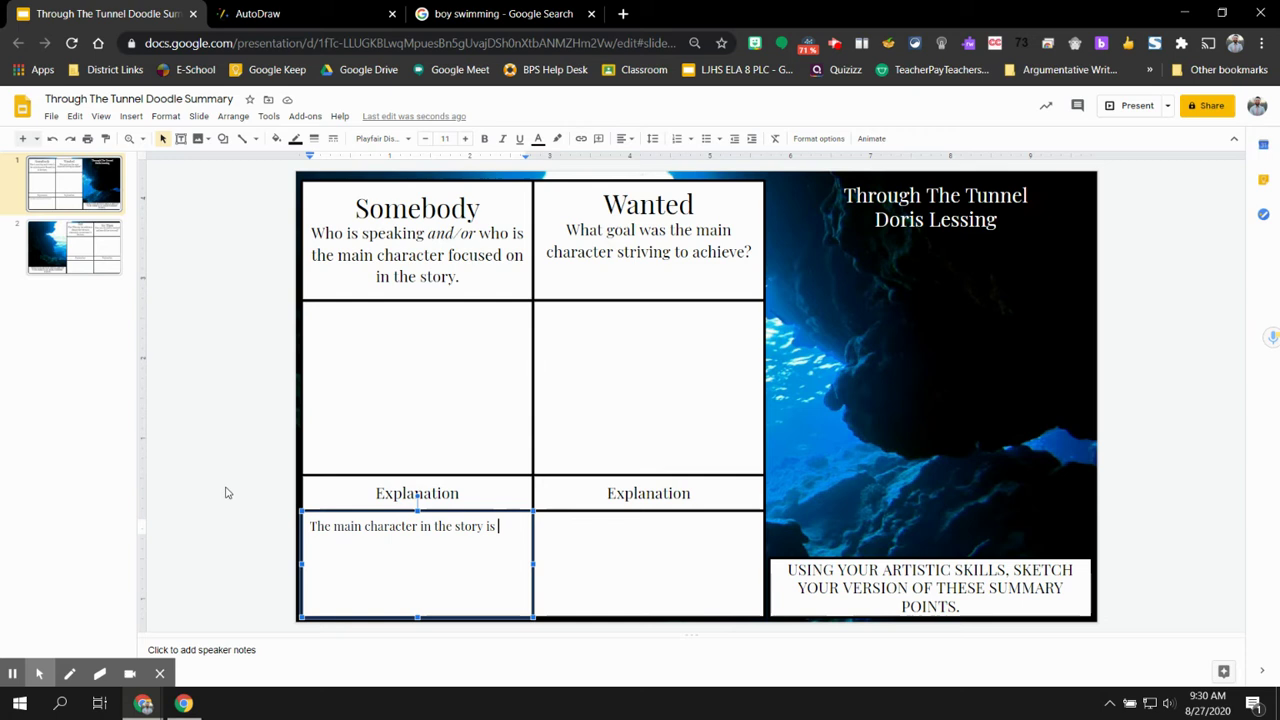
type("an eleven-year")
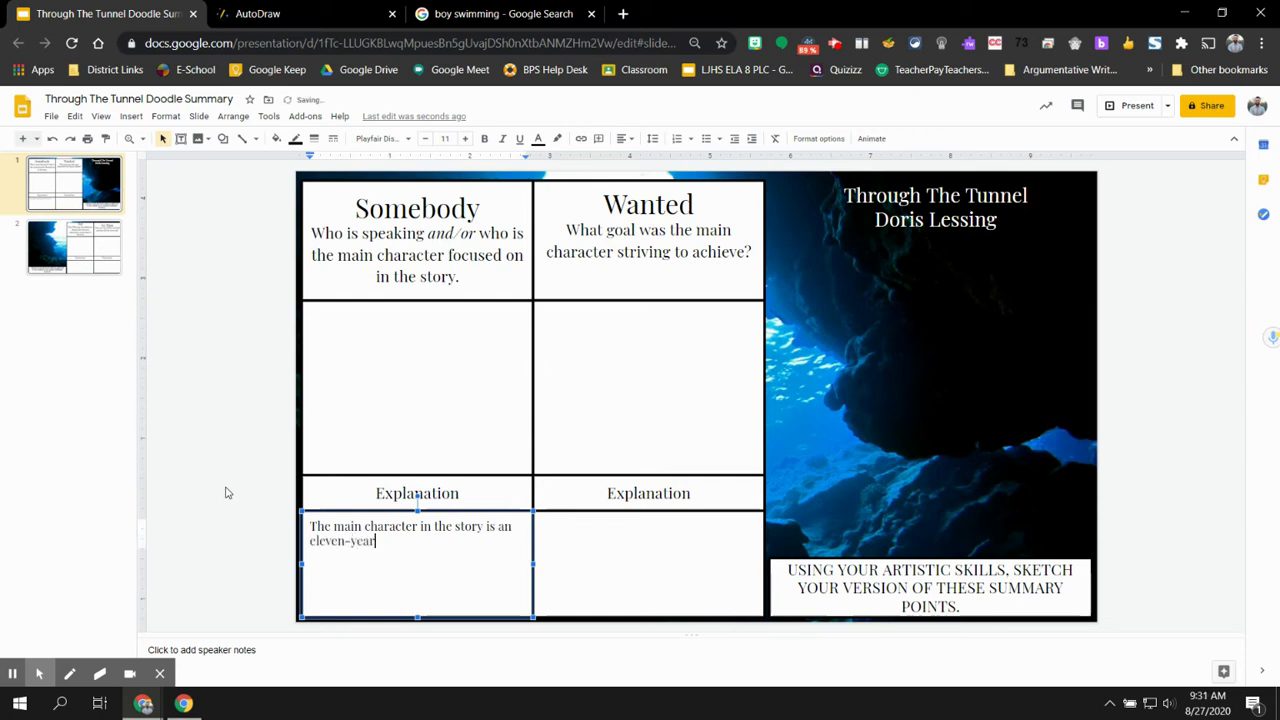
type(" old boy named Jerry who is on vacatio")
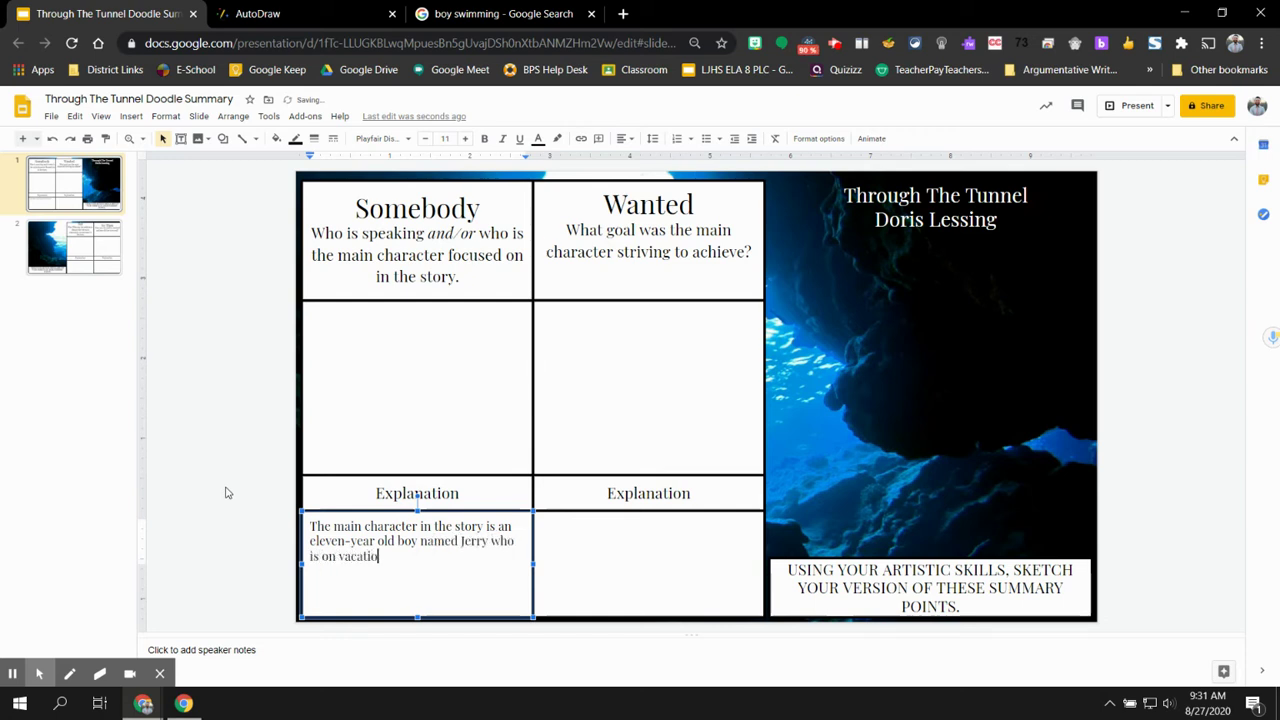
type("n at the beach with hi")
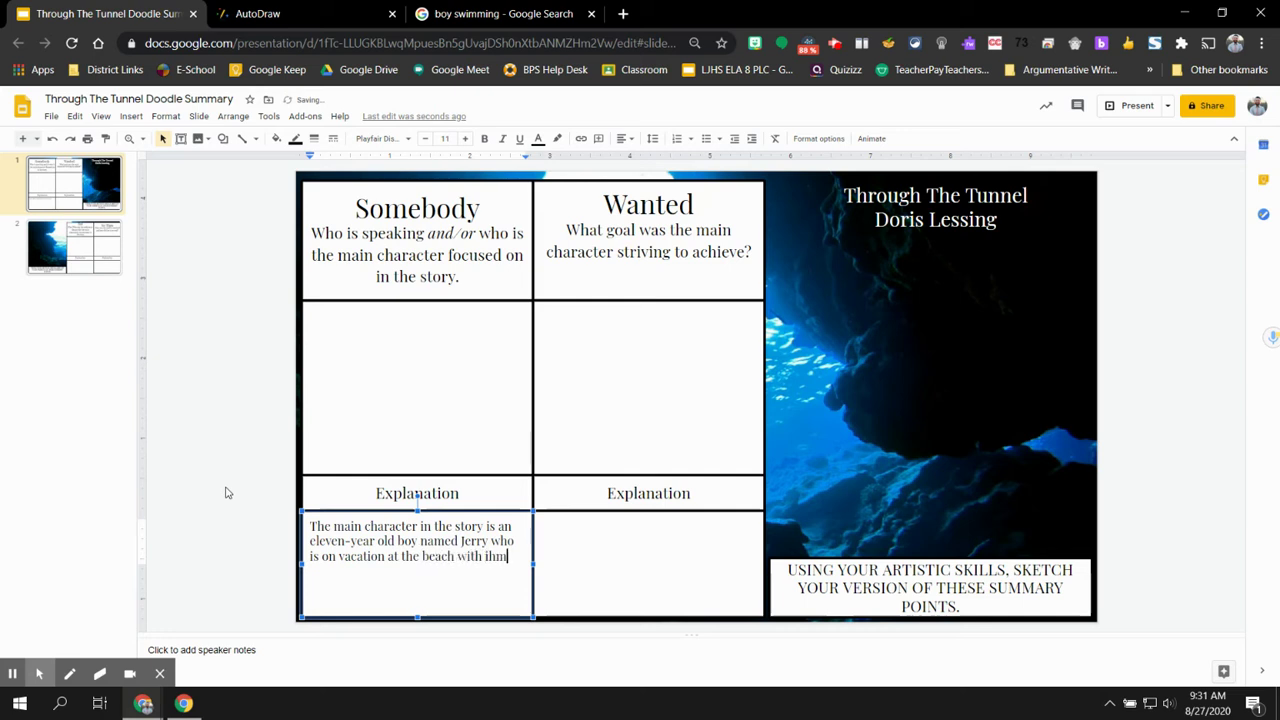
type("s mother.")
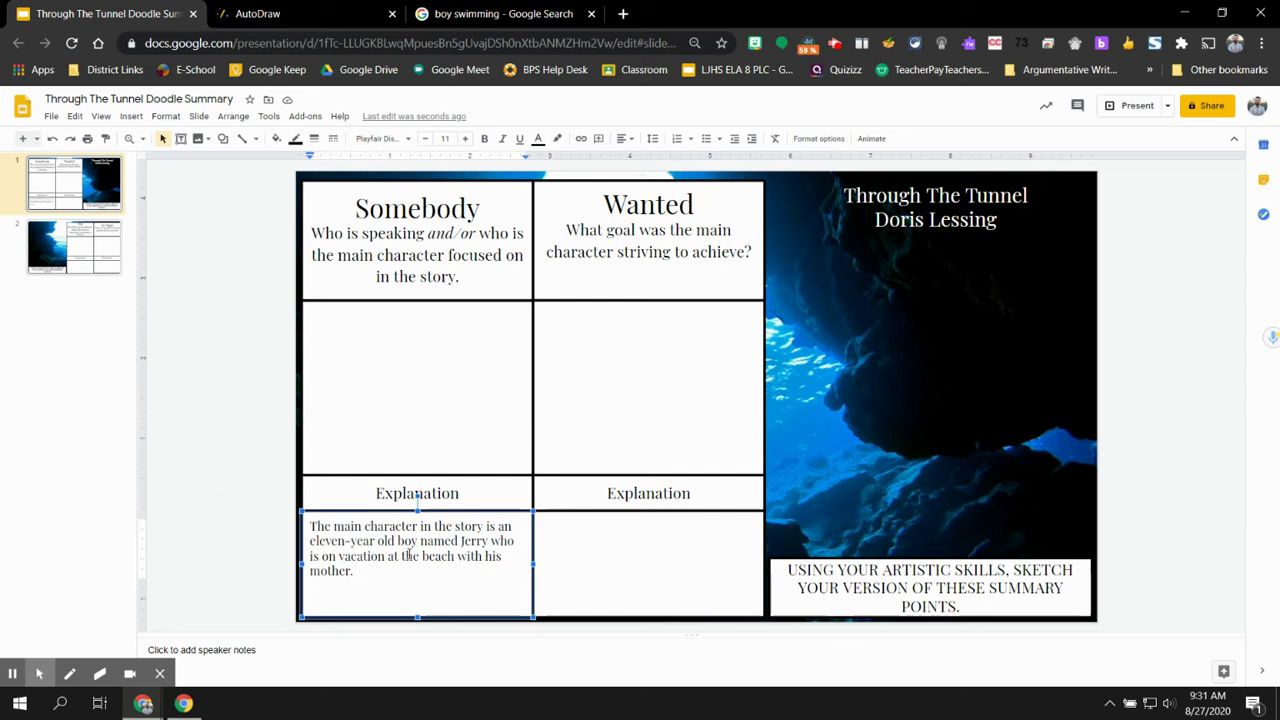
Deselect the finished explanation and switch to the AutoDraw sketch of the boy
left_click(201, 542)
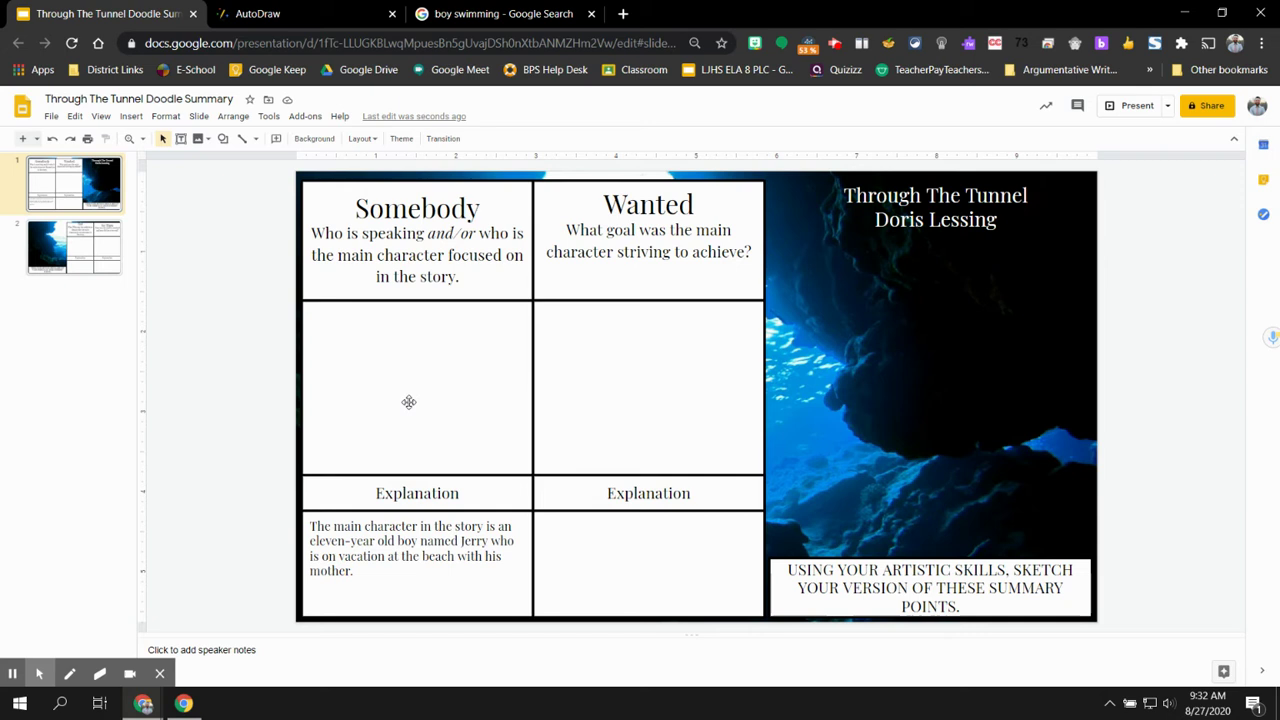
left_click(305, 18)
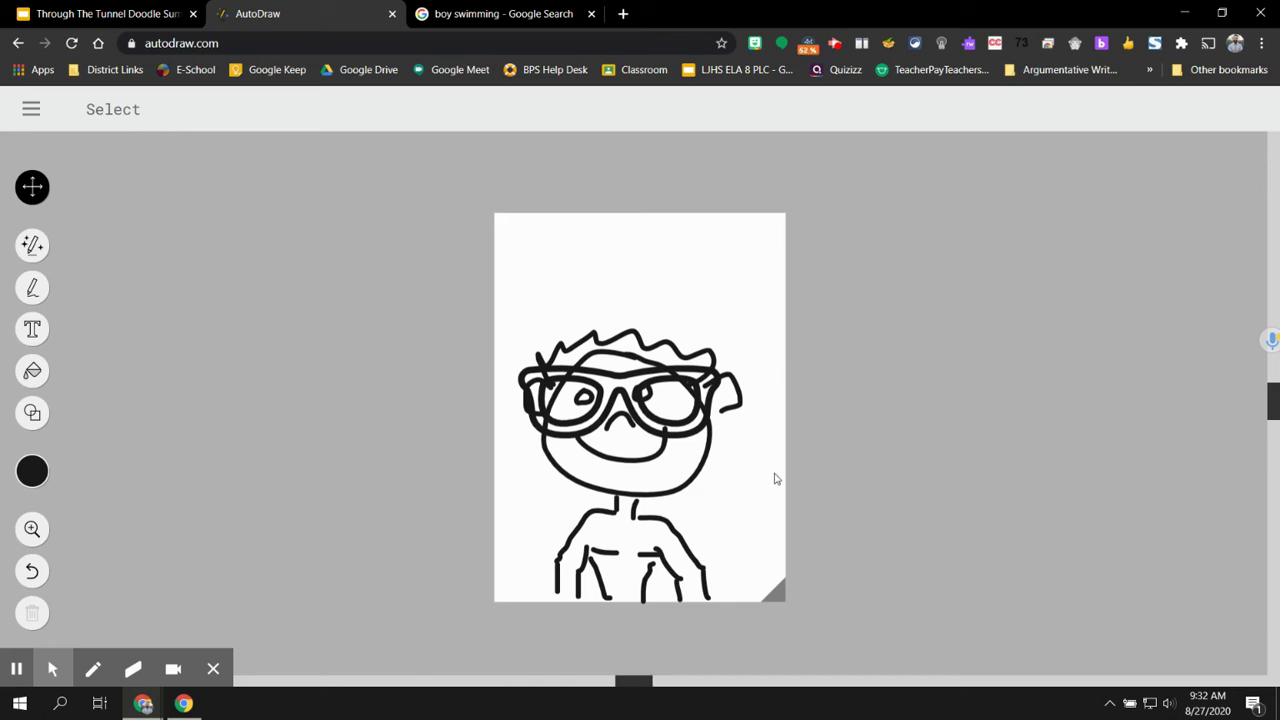
Copy the whole curly-haired boy-with-glasses drawing from AutoDraw as an image
right_click(763, 484)
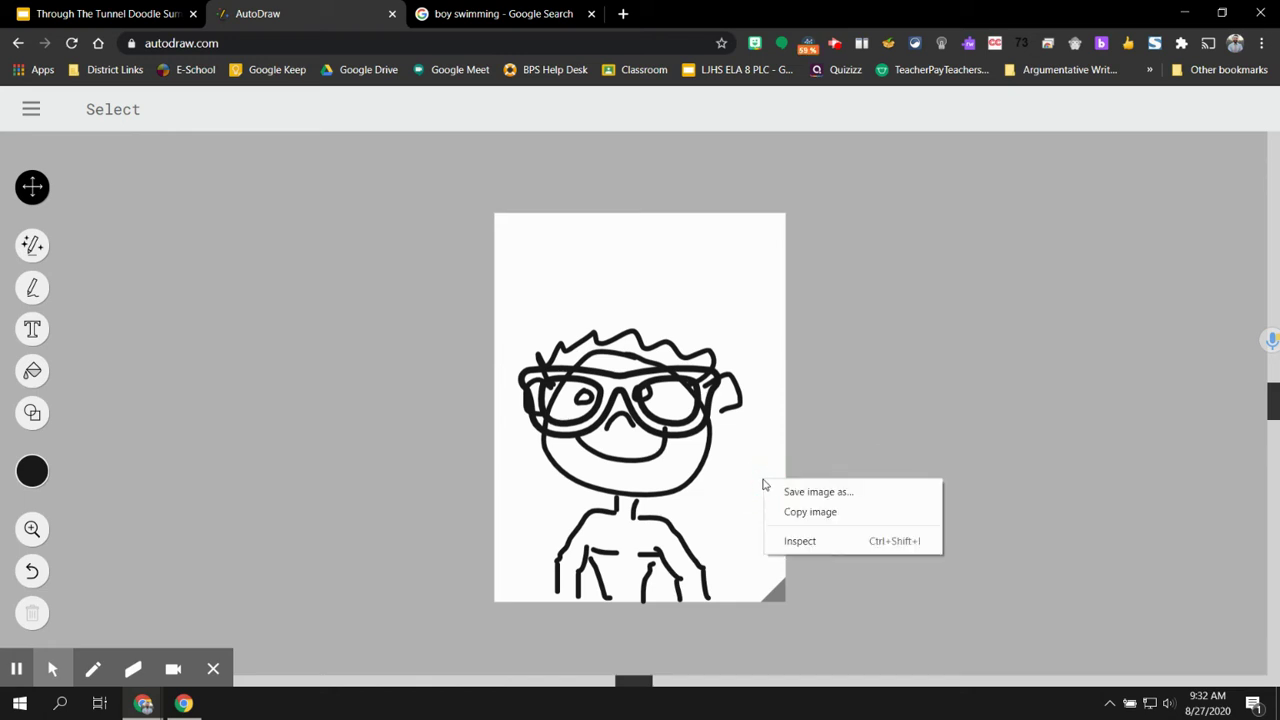
left_click(810, 512)
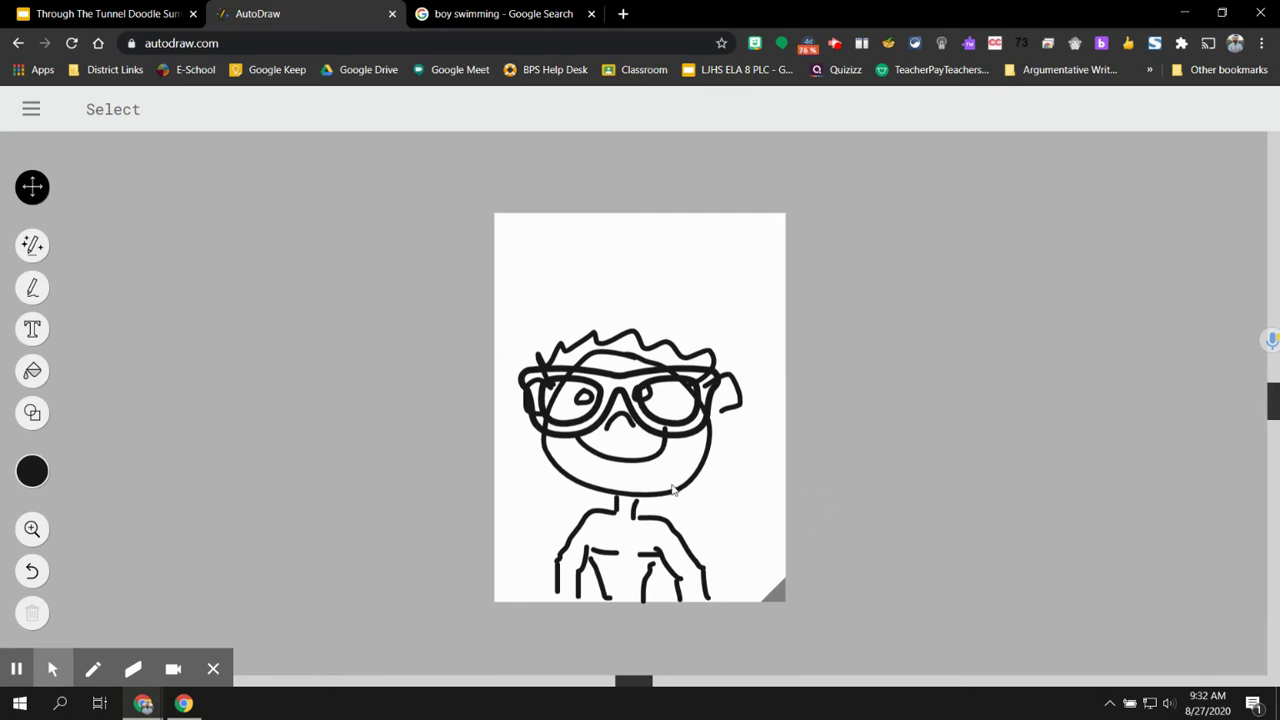
right_click(673, 486)
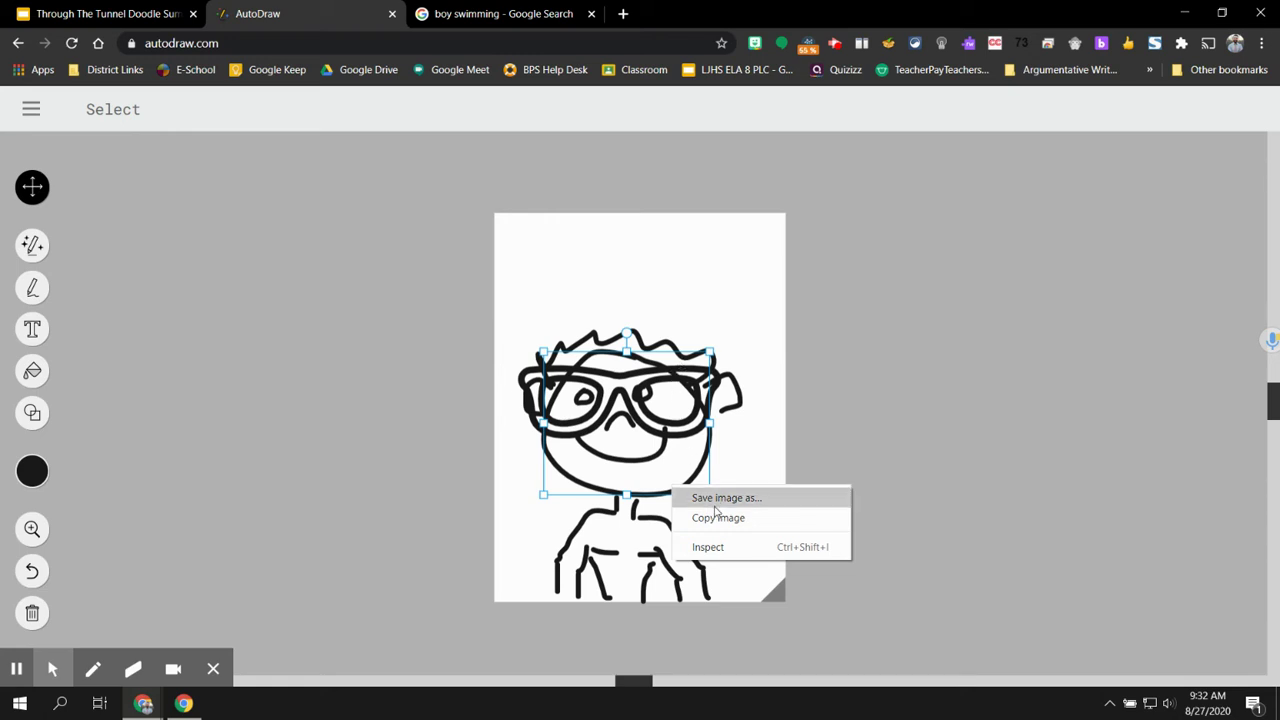
left_click(921, 427)
left_click(812, 428)
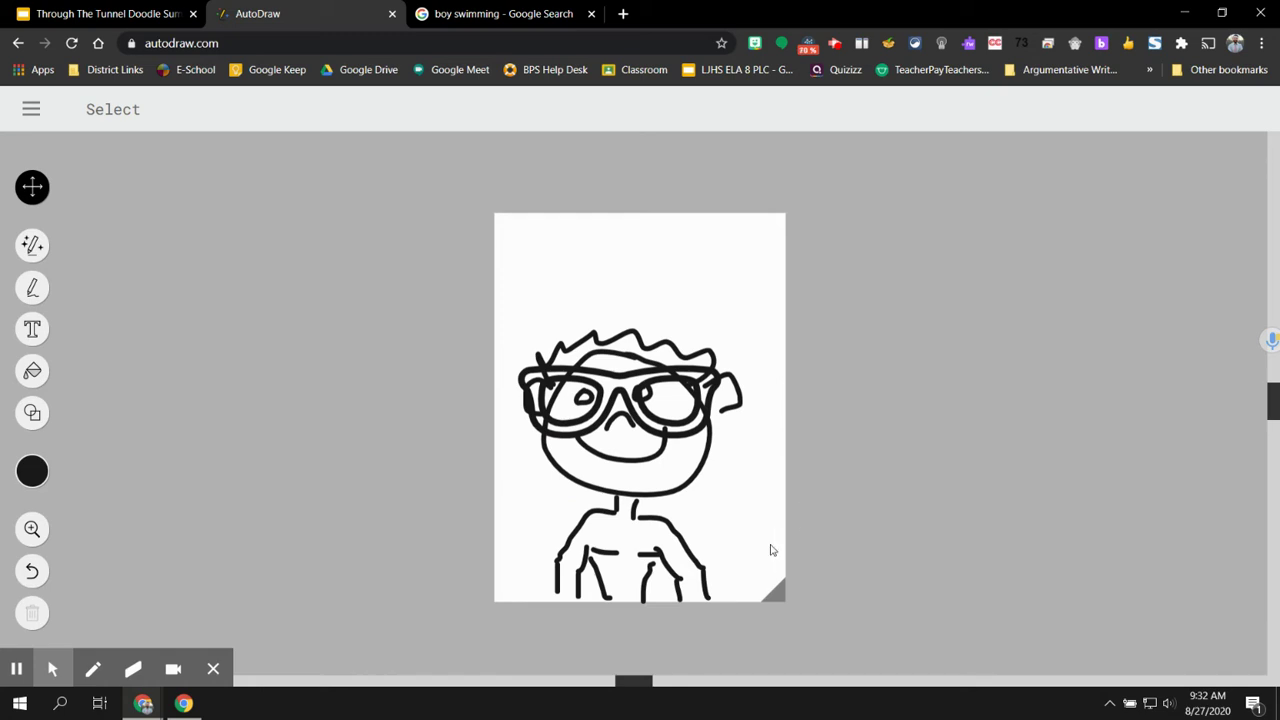
right_click(772, 538)
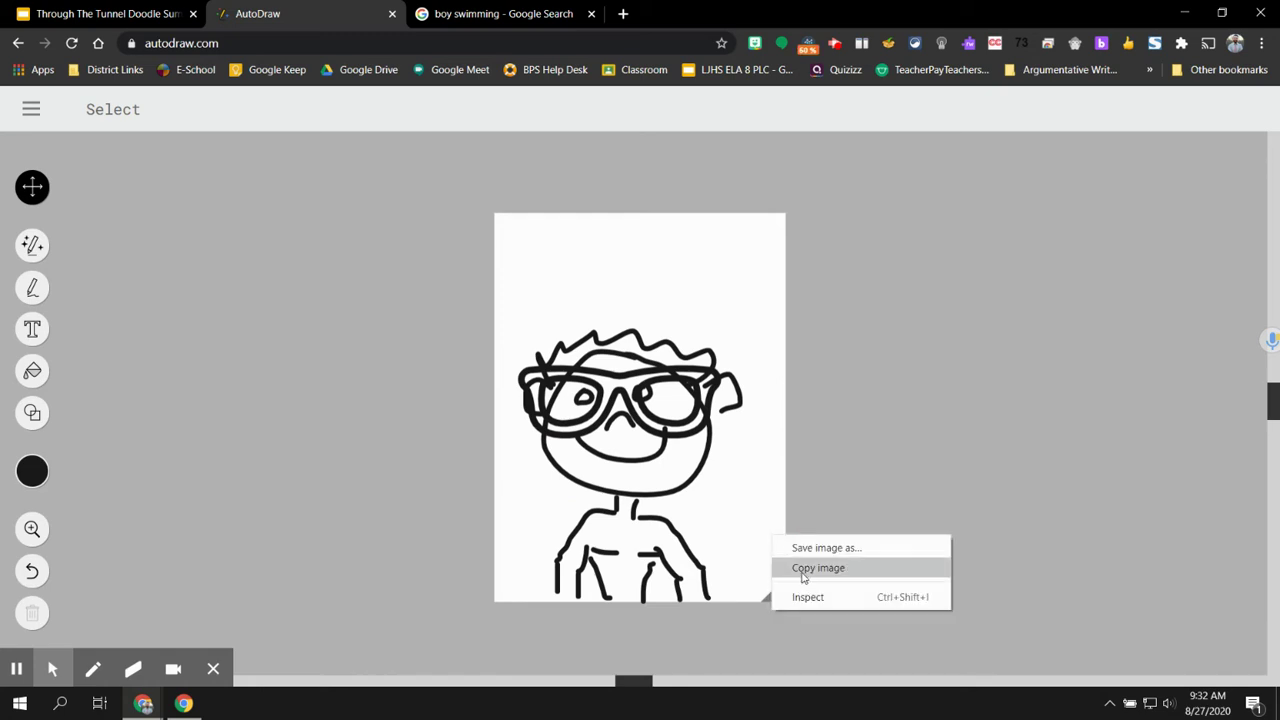
left_click(800, 577)
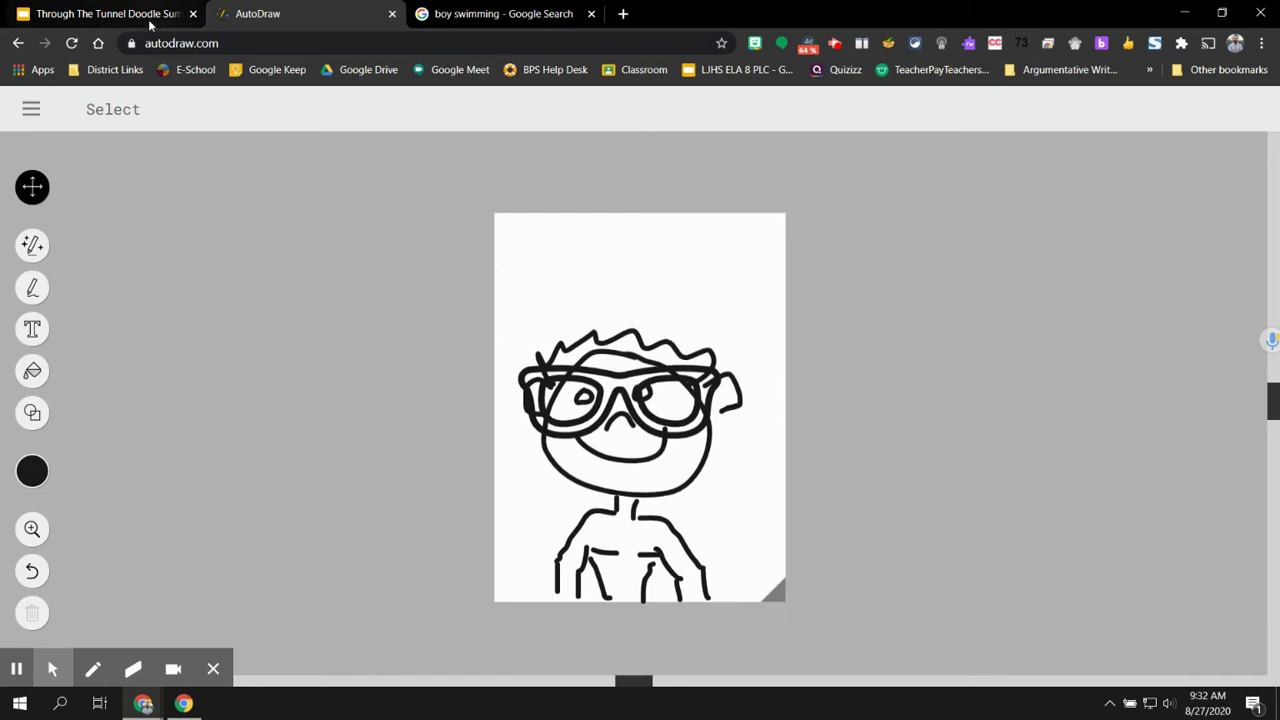
Paste the AutoDraw boy doodle onto the first slide and nudge it slightly upward
left_click(120, 14)
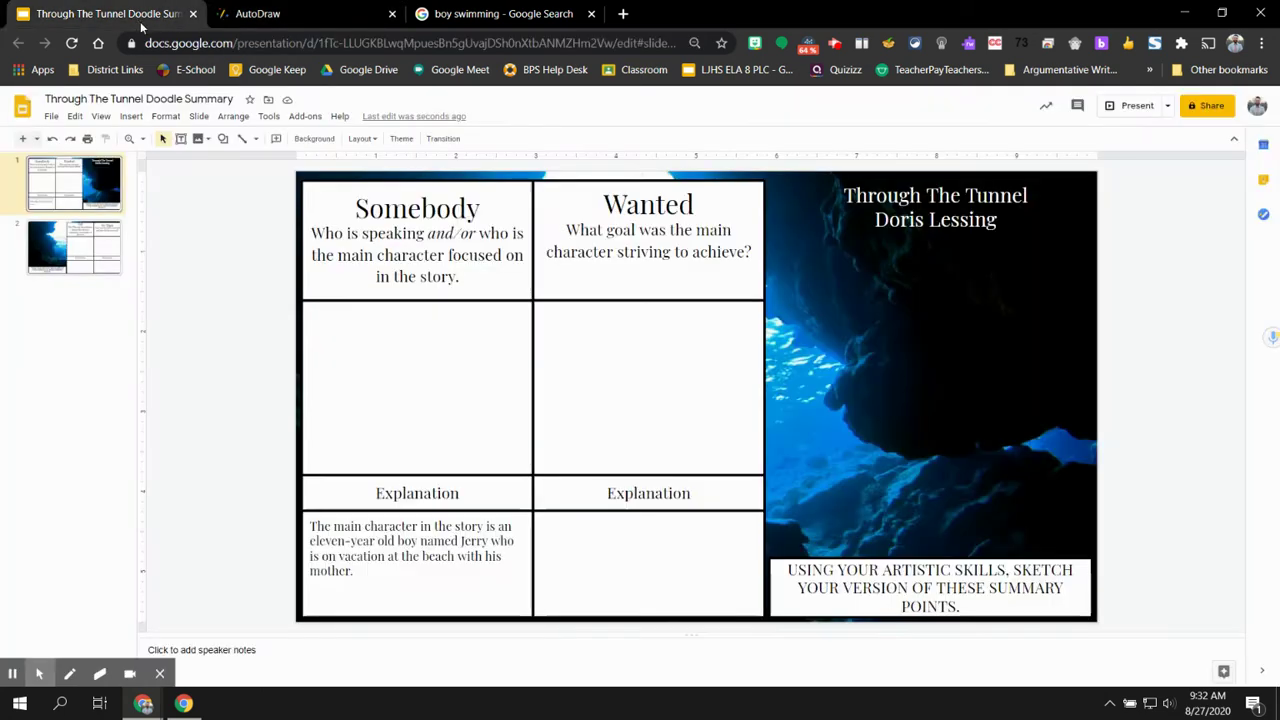
right_click(868, 340)
left_click(903, 392)
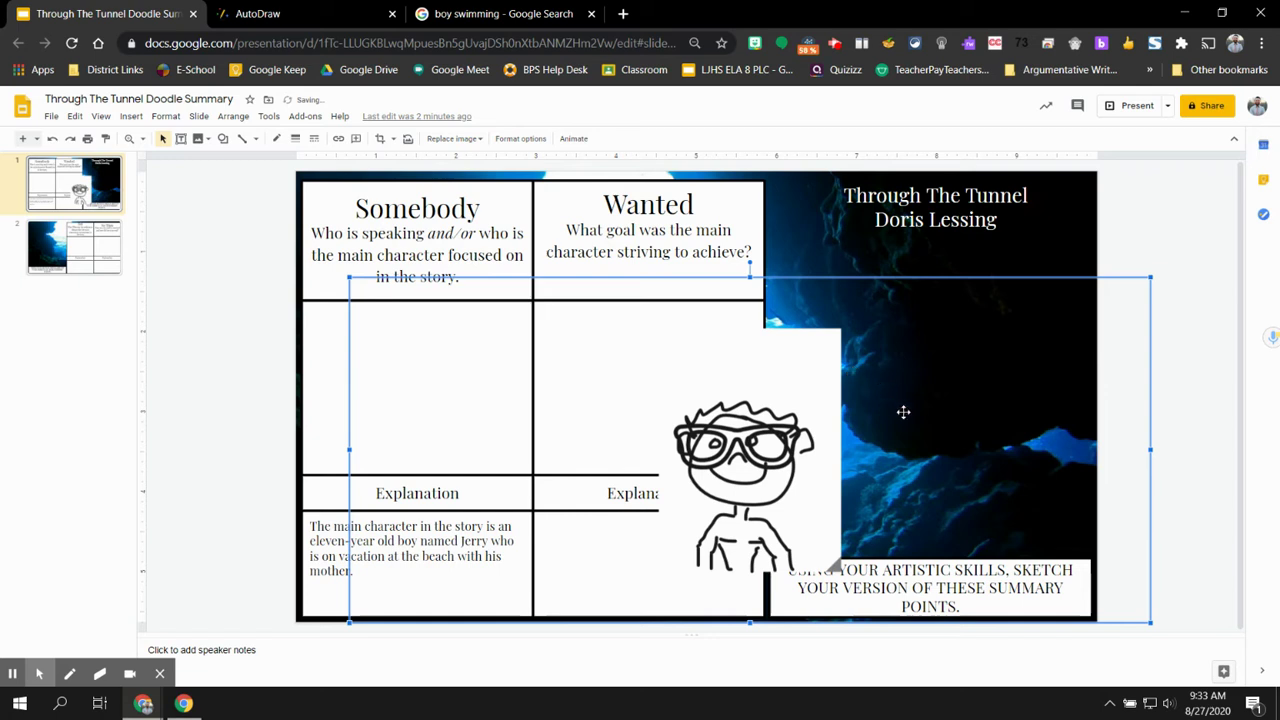
left_click_drag(903, 412, 897, 372)
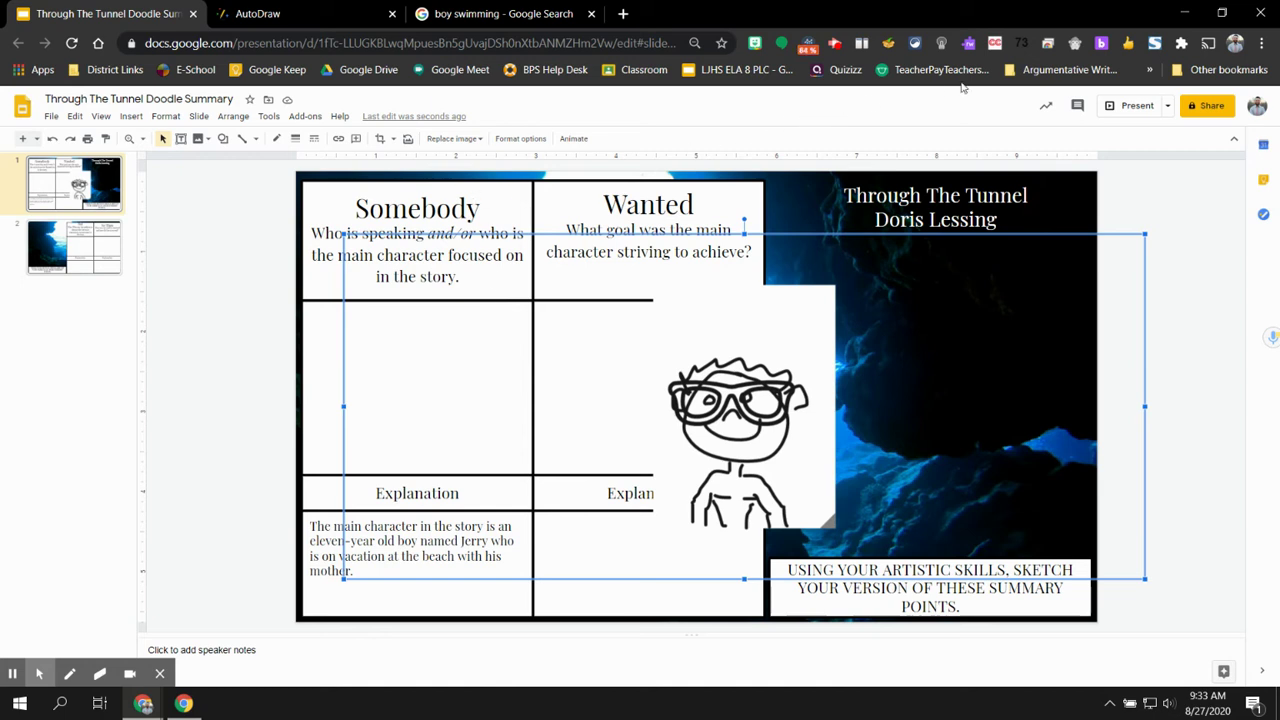
left_click(997, 47)
left_click(905, 143)
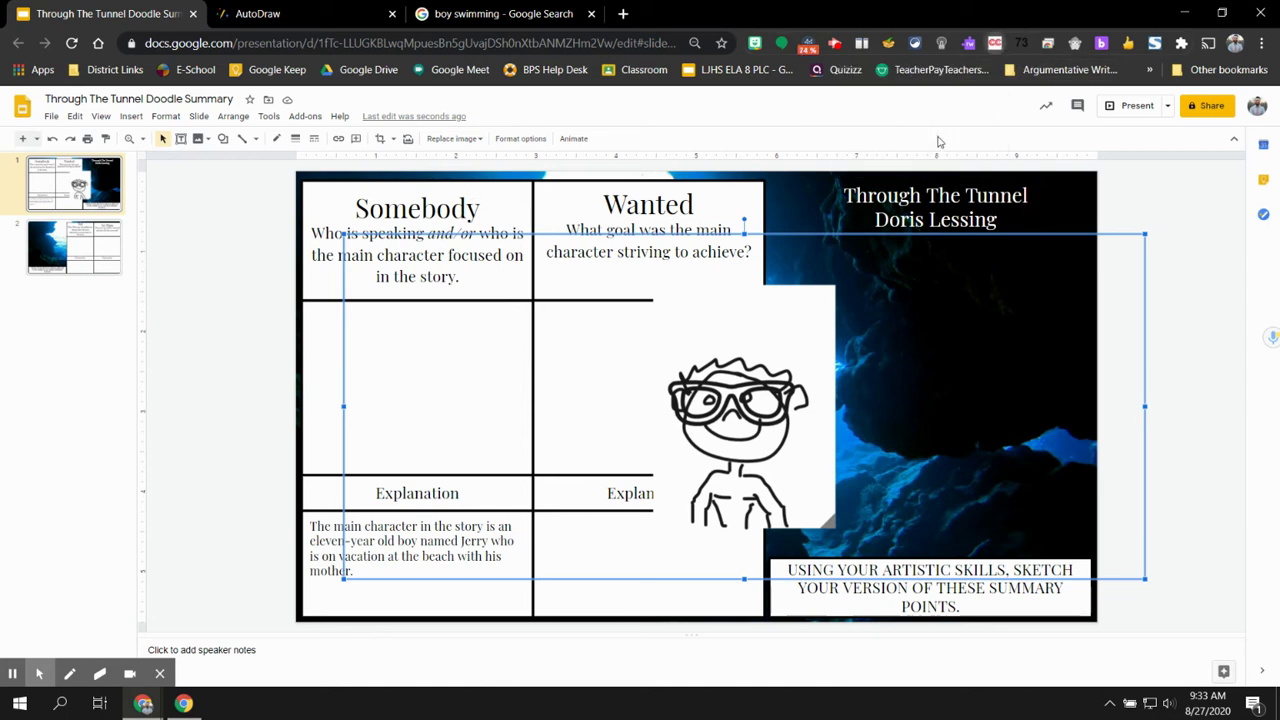
Crop the doodle's top, left, right and bottom edges tightly around the boy figure
left_click(381, 142)
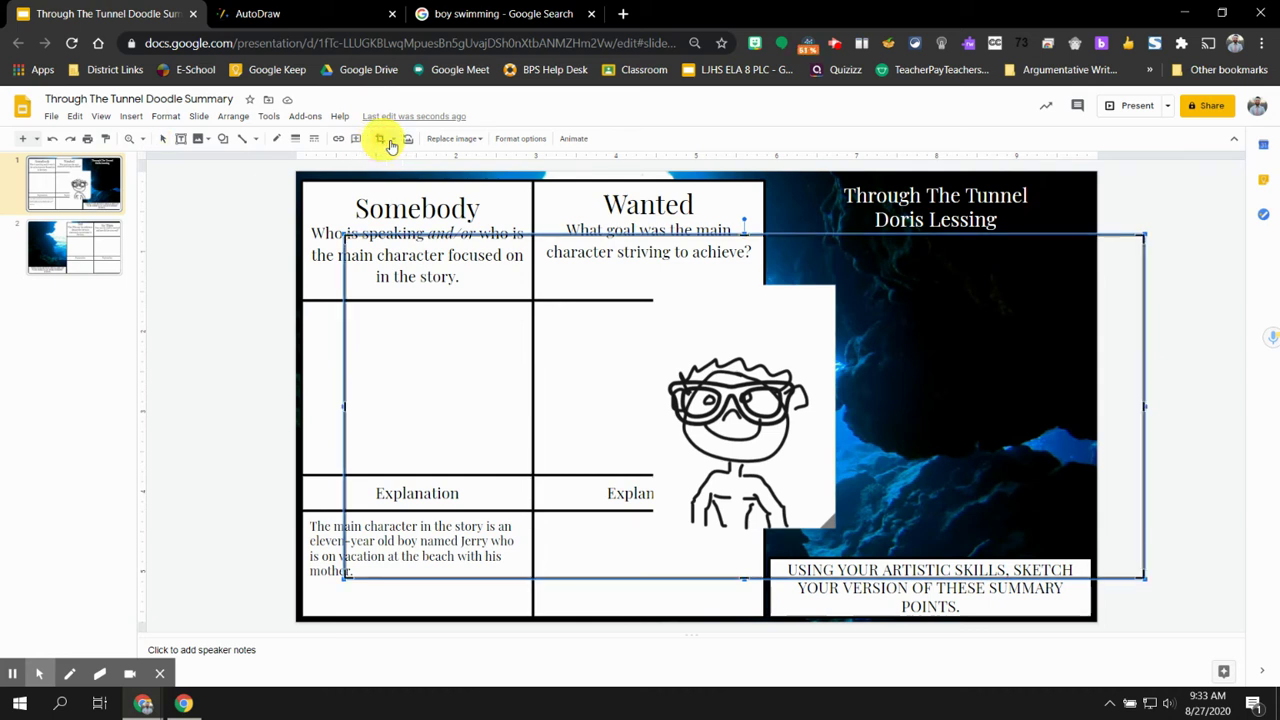
left_click(1002, 43)
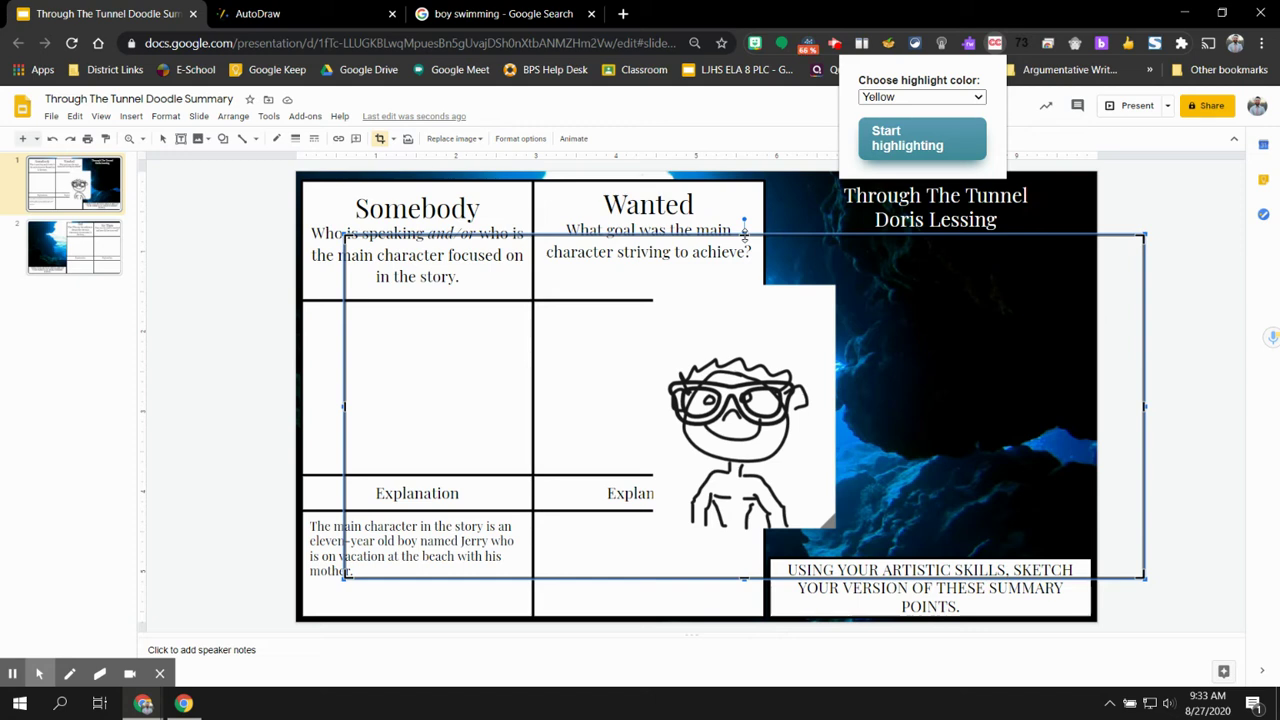
left_click_drag(744, 232, 740, 343)
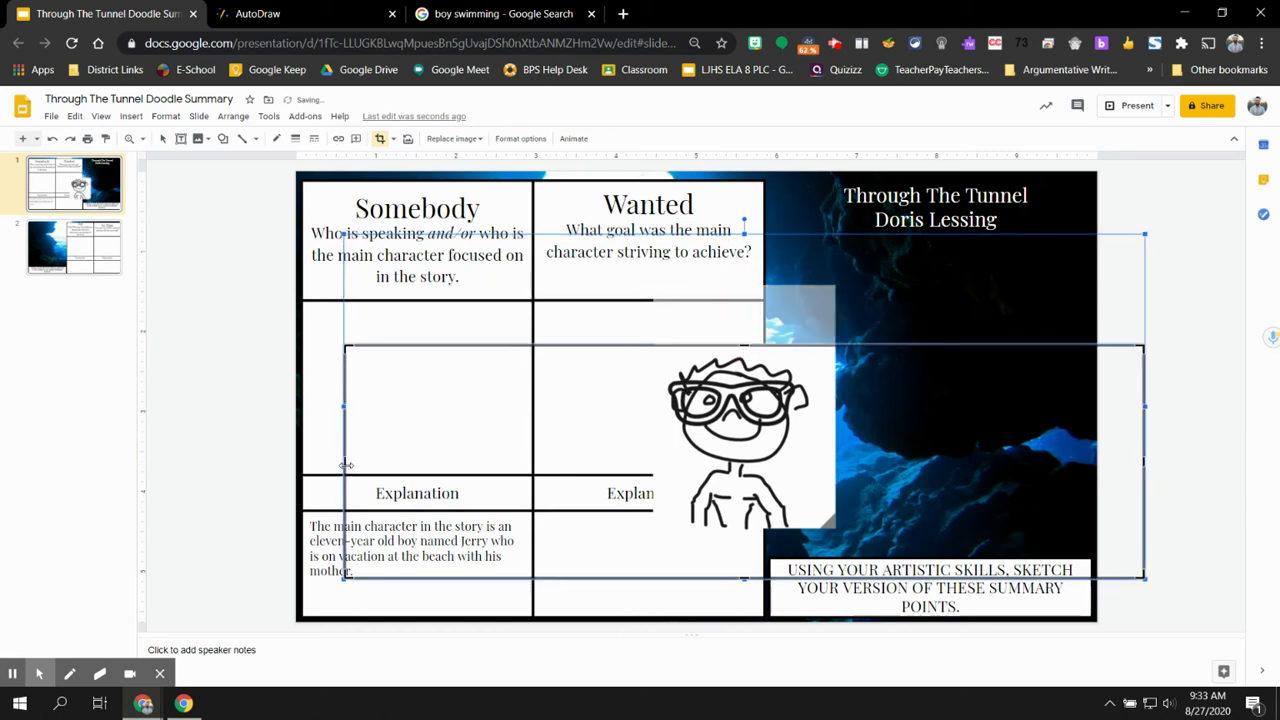
left_click_drag(345, 461, 664, 460)
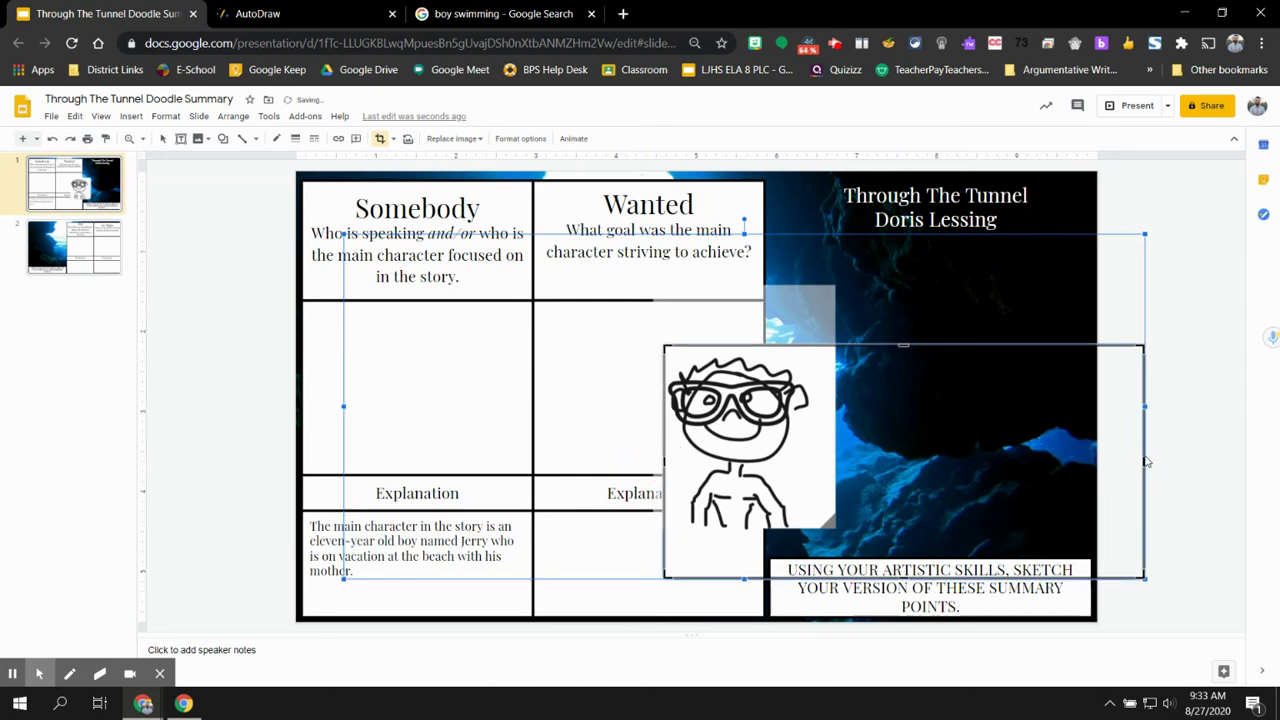
left_click_drag(1147, 461, 813, 462)
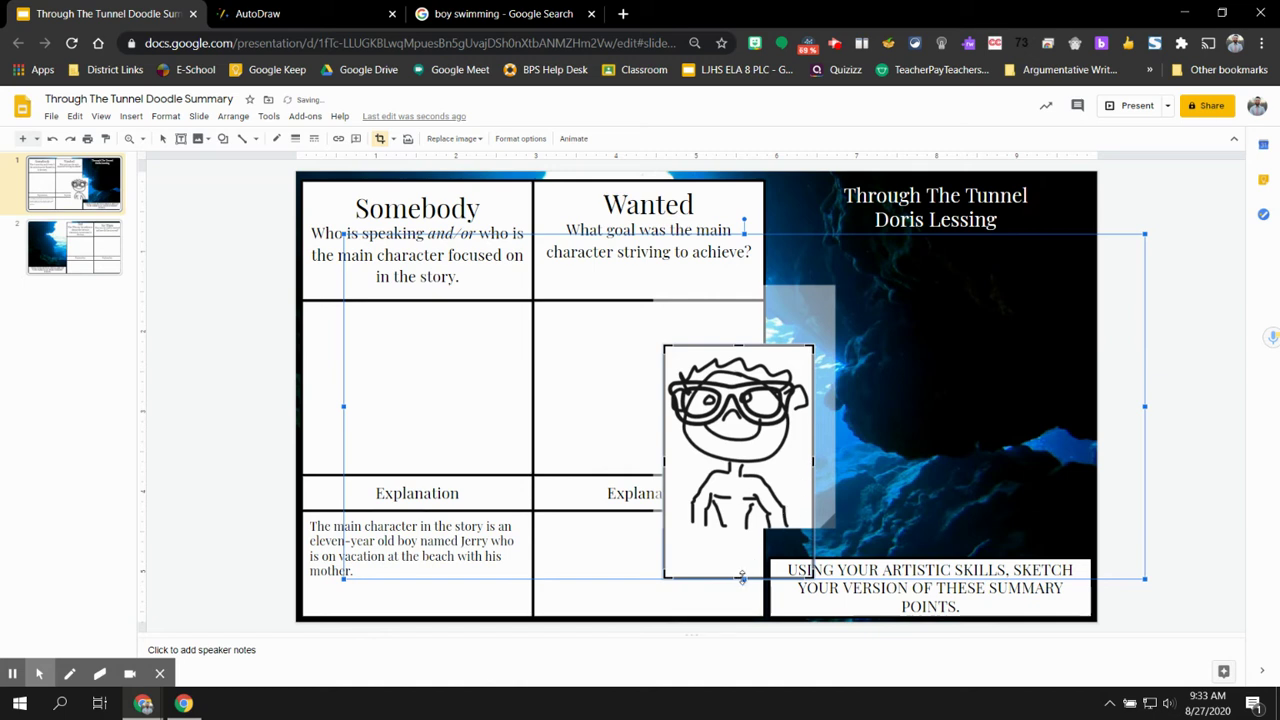
left_click_drag(742, 578, 743, 524)
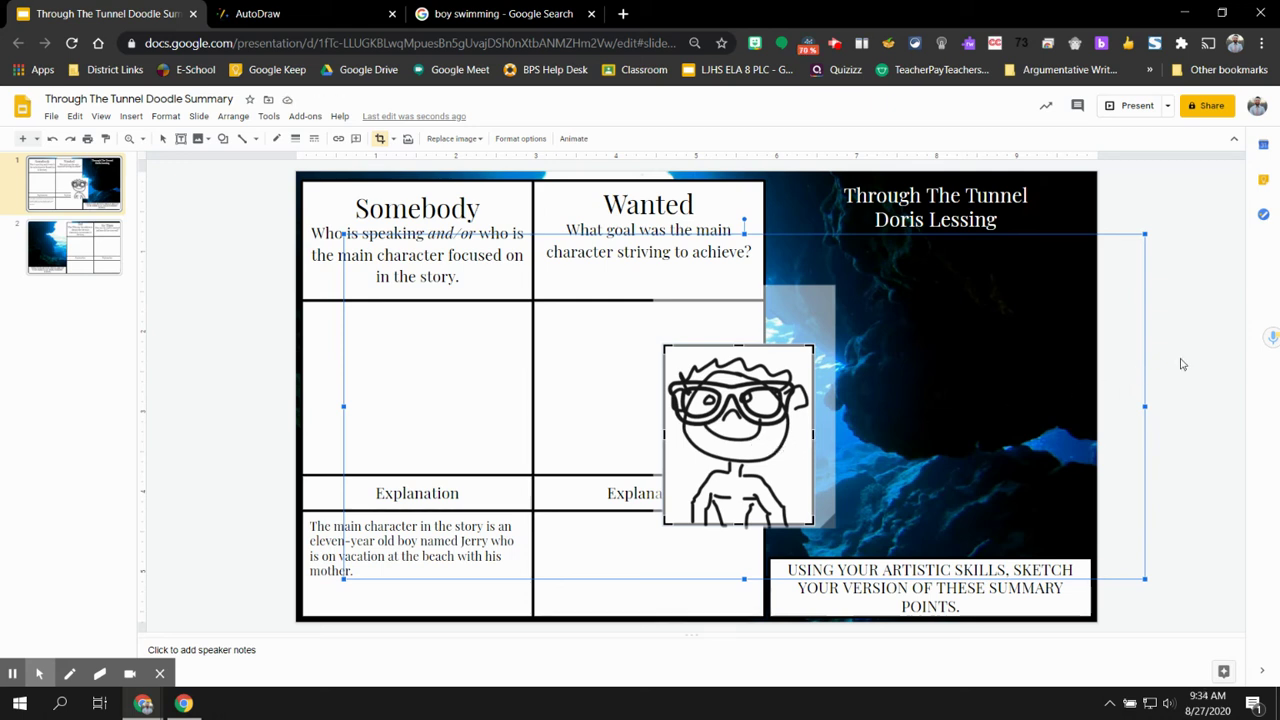
Confirm the crop, drag the doodle into the Somebody box, and reselect it there
key("Return")
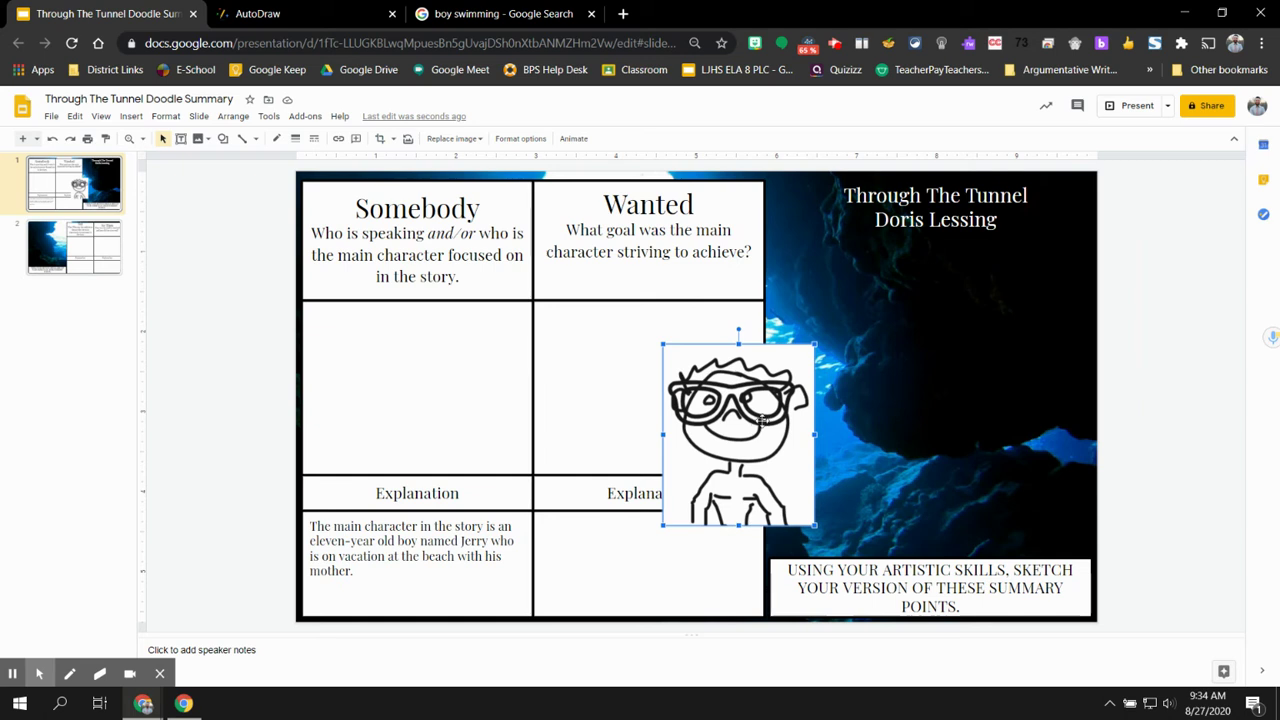
mouse_move(760, 420)
left_mouse_down()
mouse_move(891, 380)
mouse_move(985, 380)
mouse_move(933, 378)
left_mouse_up()
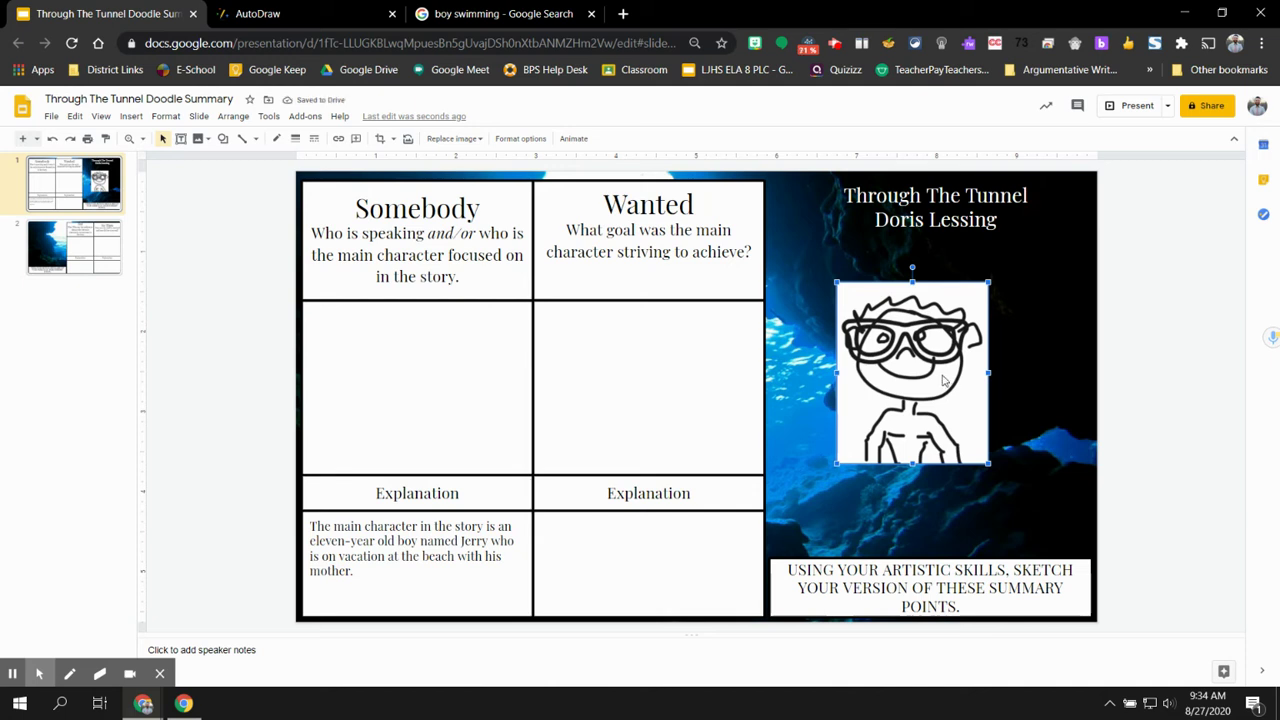
left_click_drag(940, 378, 445, 385)
mouse_move(489, 296)
left_mouse_down()
mouse_move(430, 360)
mouse_move(447, 357)
left_mouse_up()
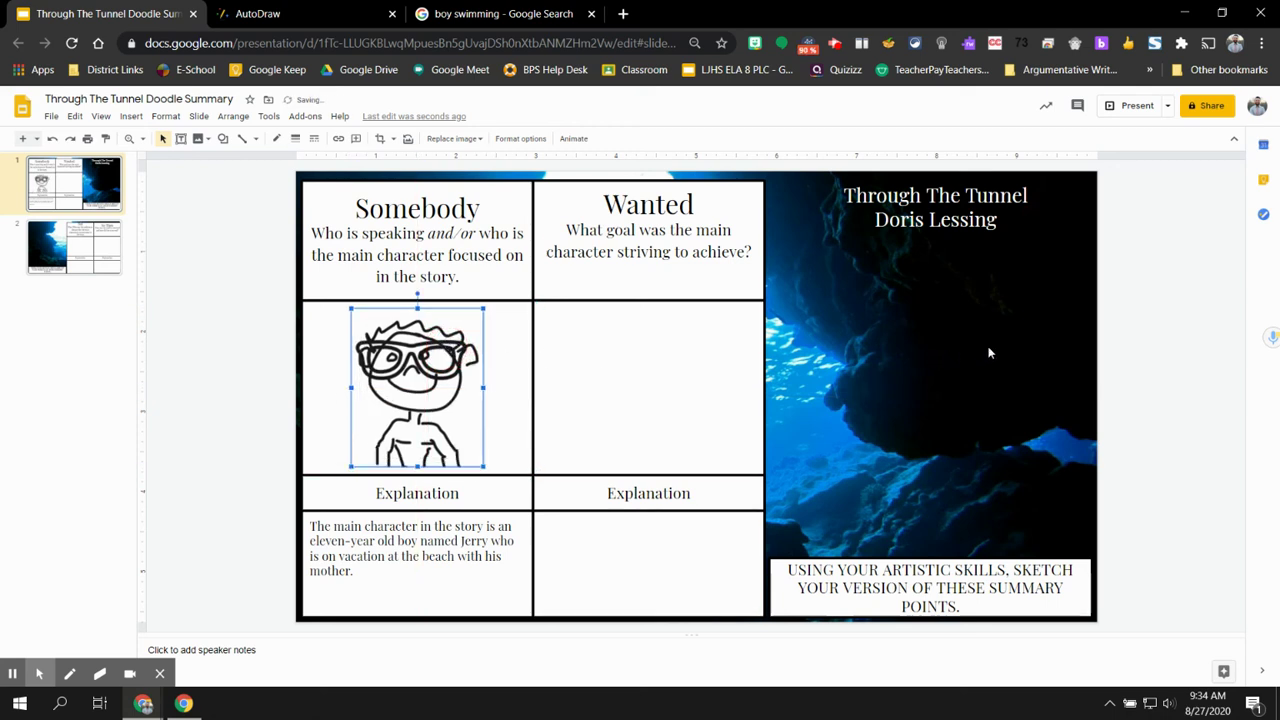
left_click(1155, 330)
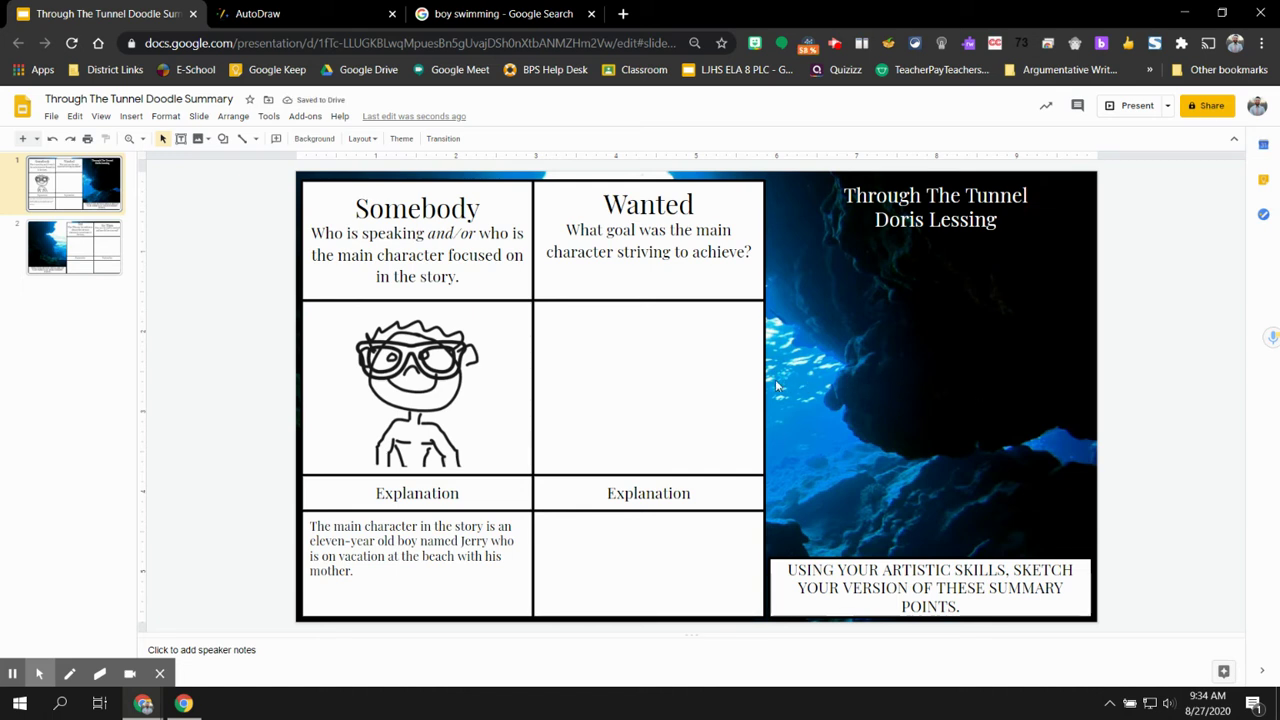
left_click(383, 380)
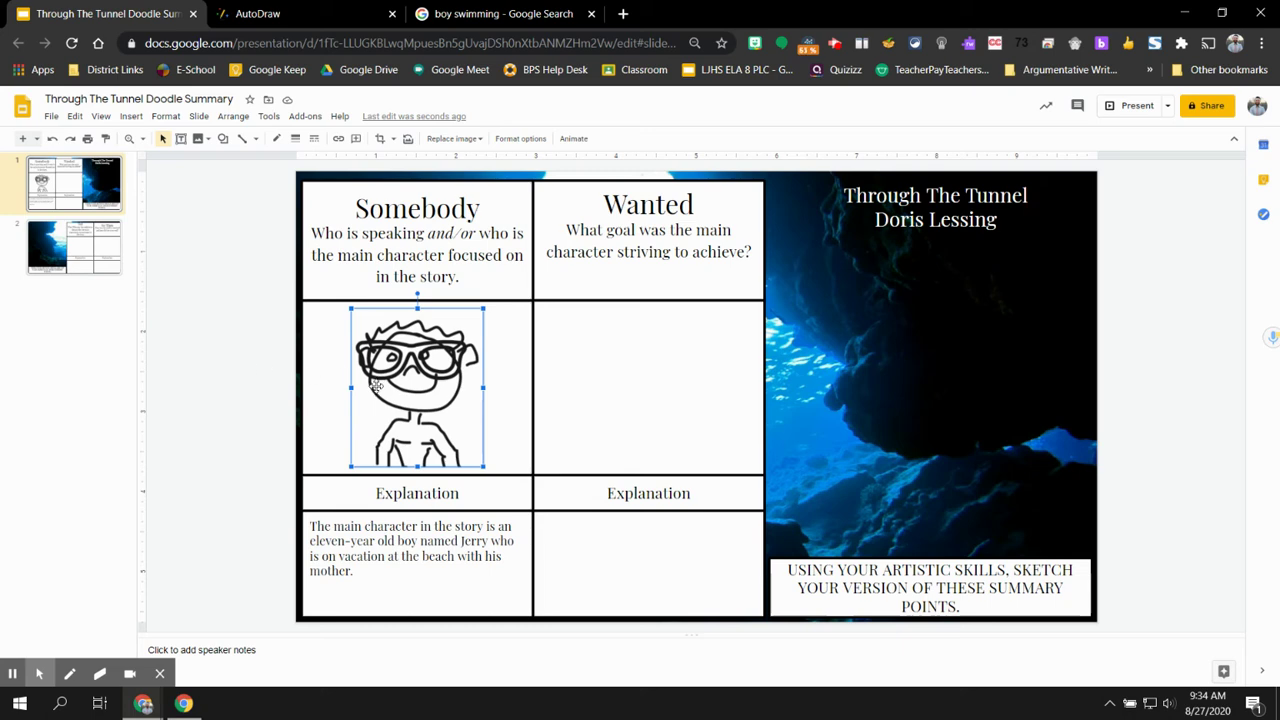
Delete the doodle from the Somebody box and copy the first 'boy swimming' Google Images photo
key("Delete")
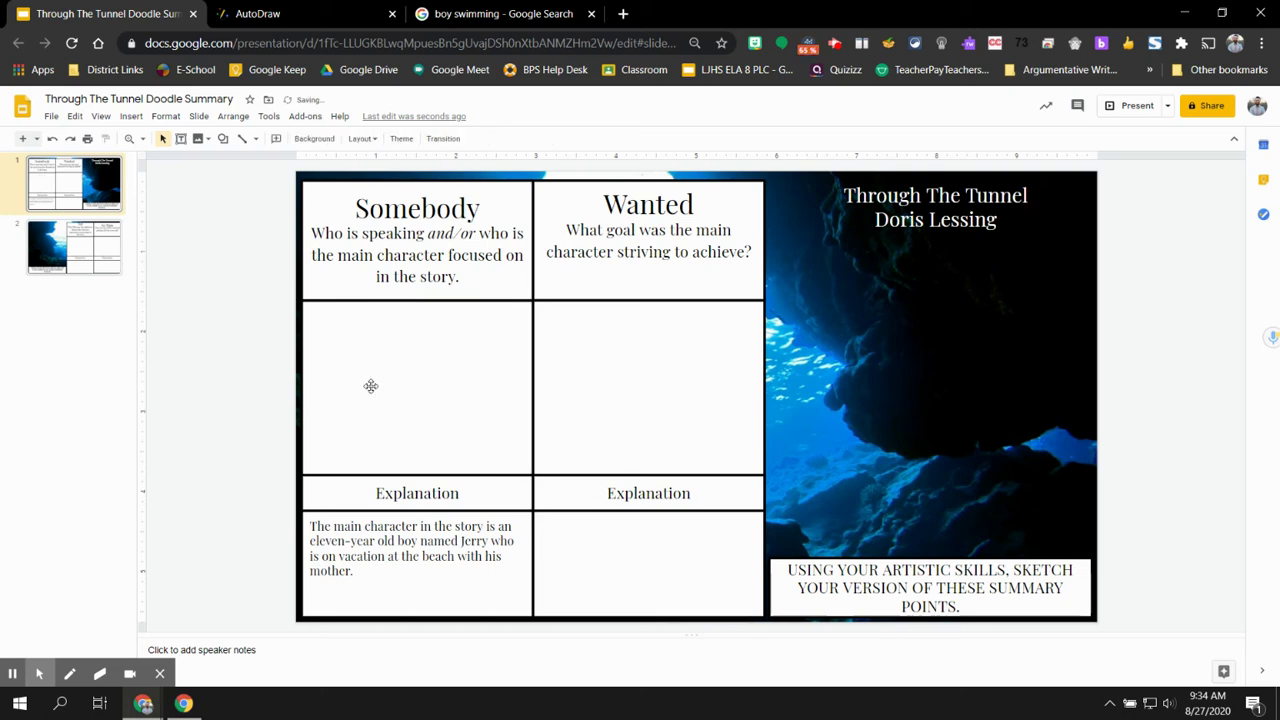
left_click(476, 14)
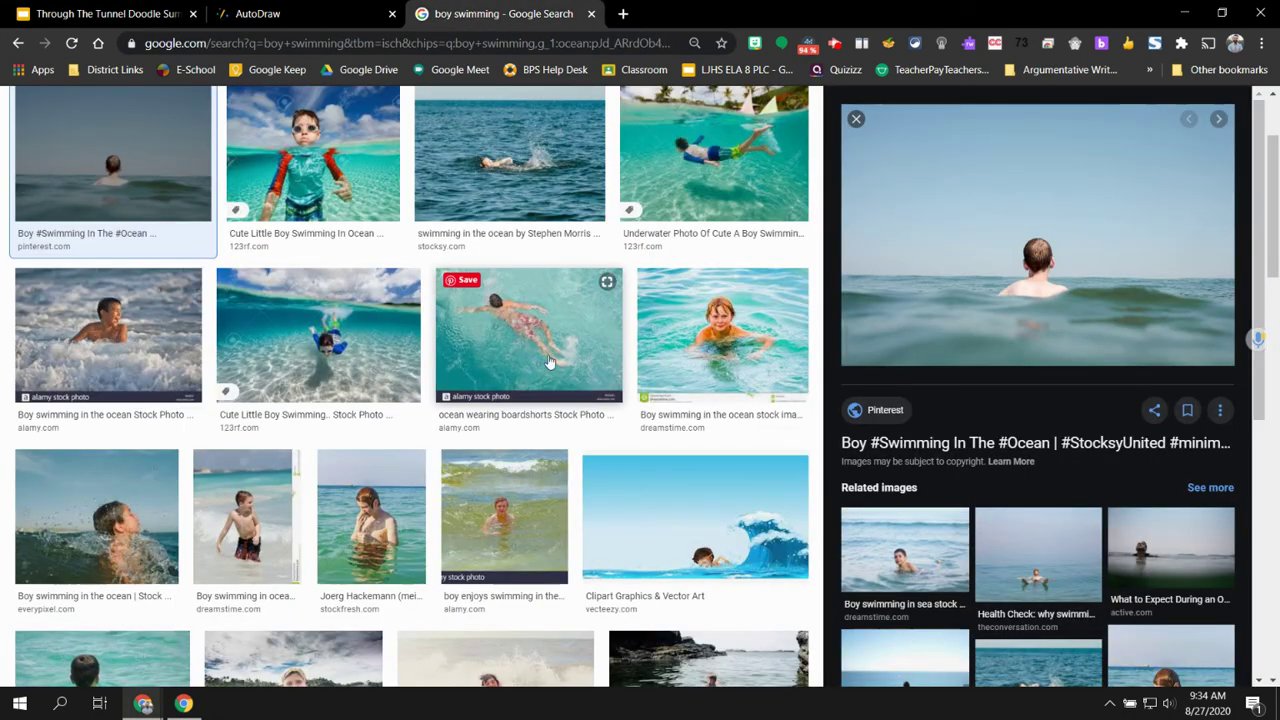
left_click(857, 121)
scroll(150, 135, "up", 2)
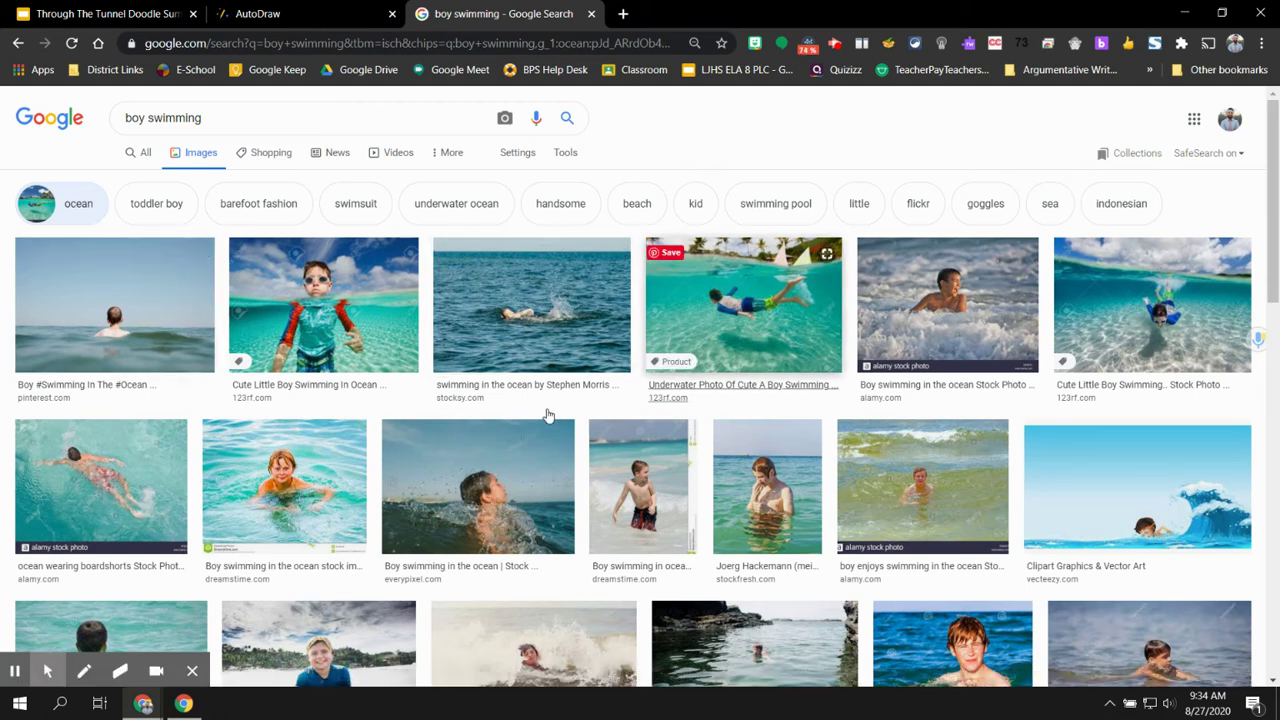
left_click(120, 350)
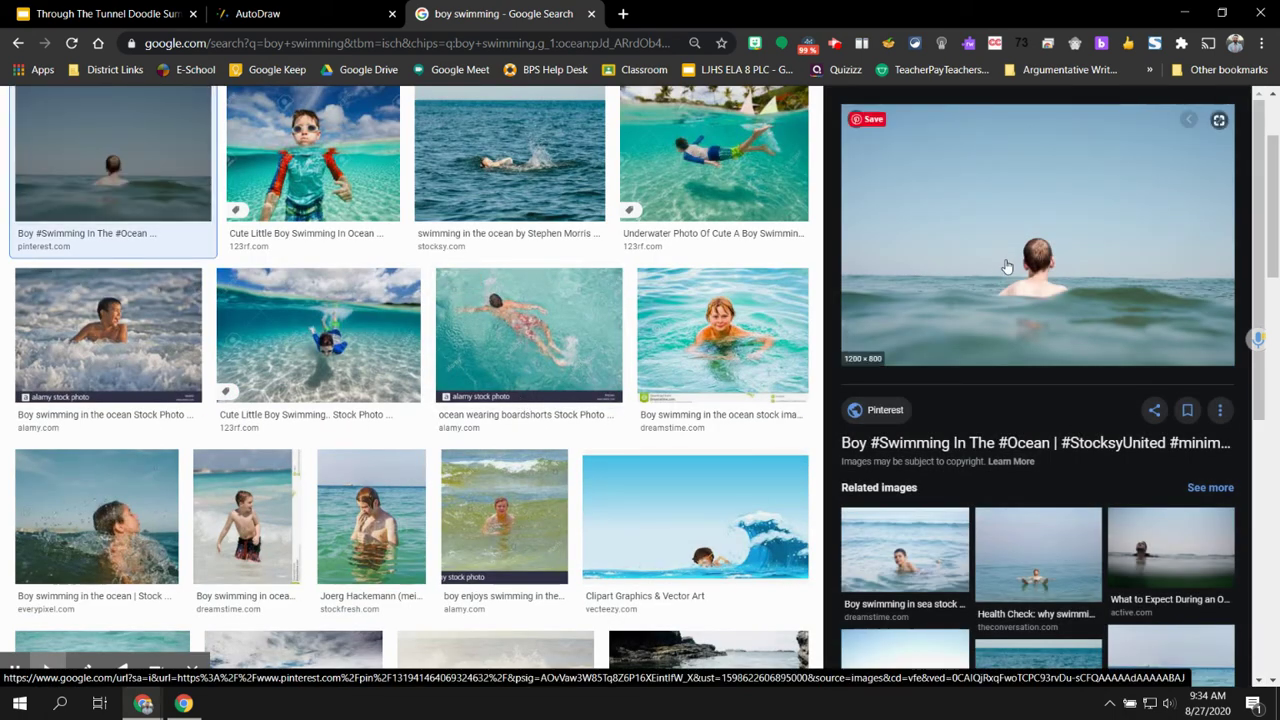
right_click(1004, 259)
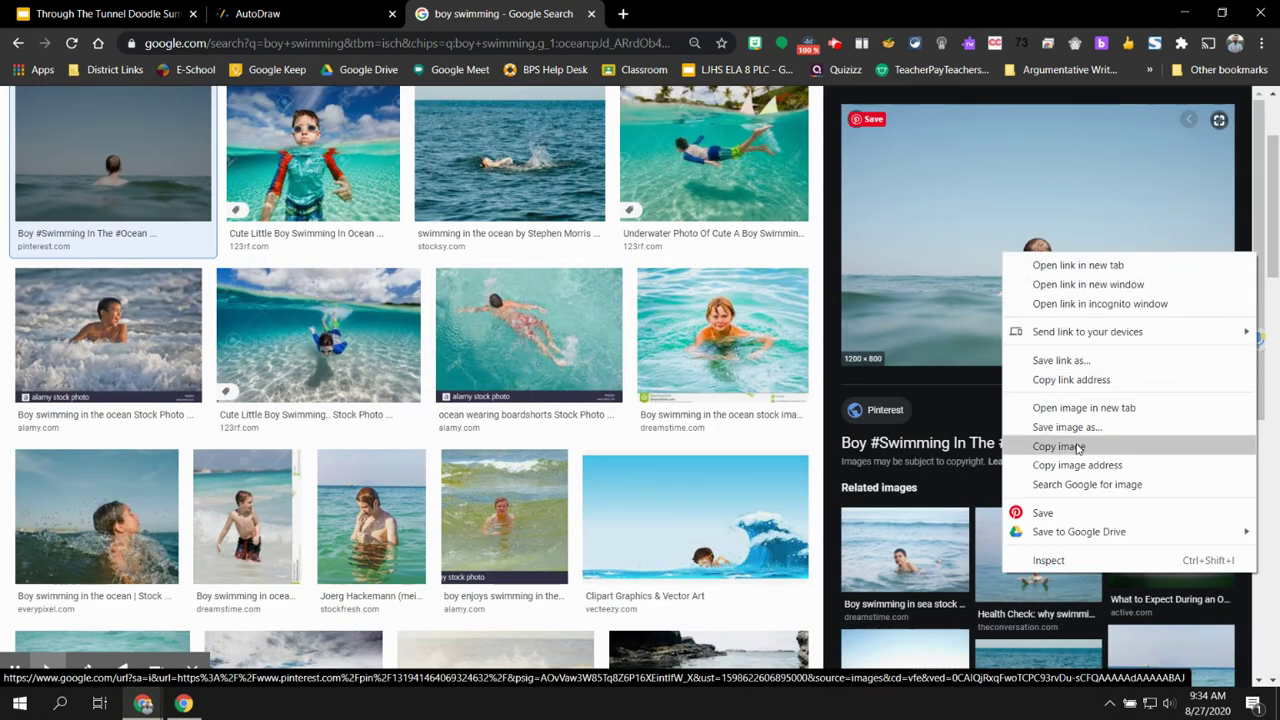
left_click(1074, 446)
Paste the swimming-boy photo, move it onto the Somebody box, and resize its edges to fill the box
left_click(128, 14)
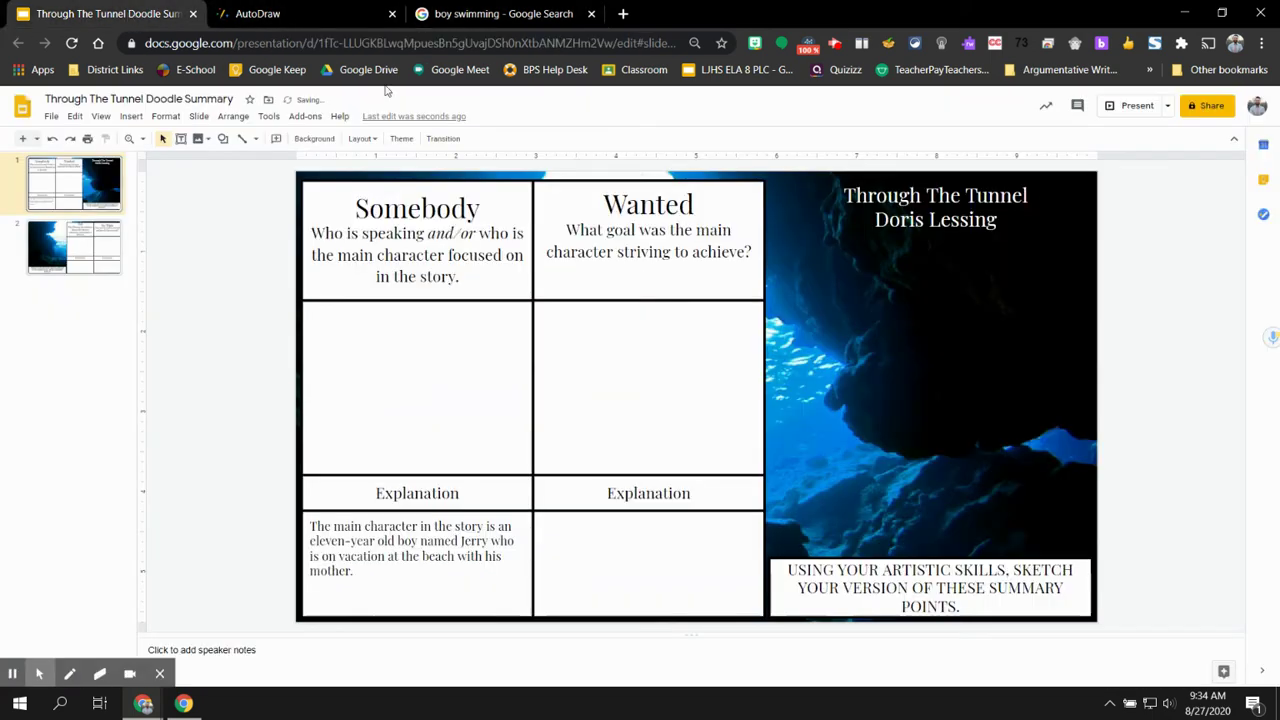
right_click(948, 341)
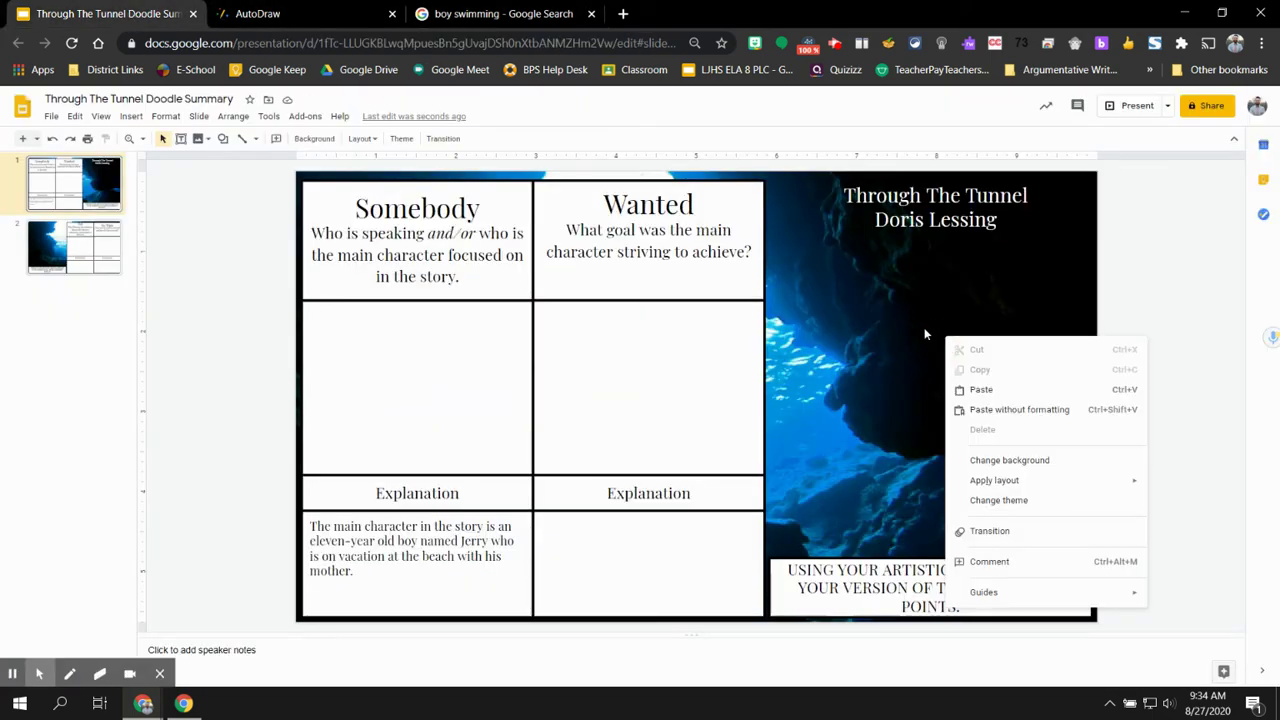
left_click(982, 390)
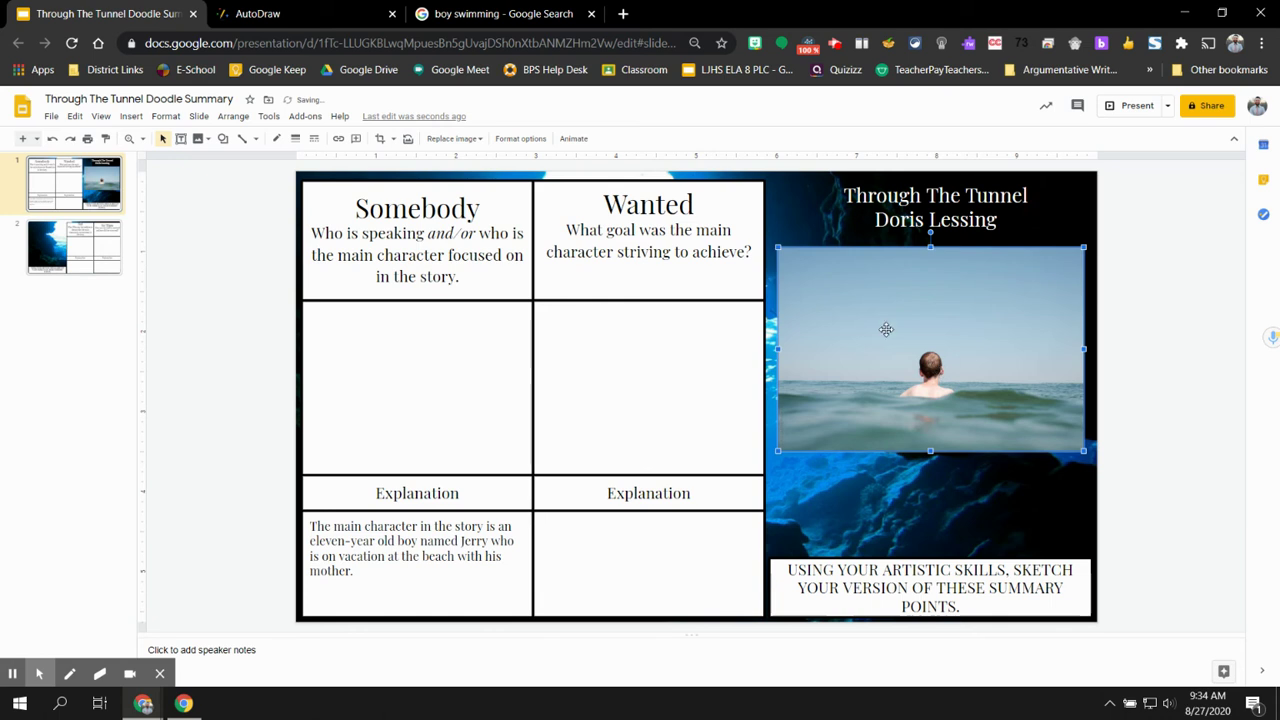
left_click_drag(928, 326, 420, 363)
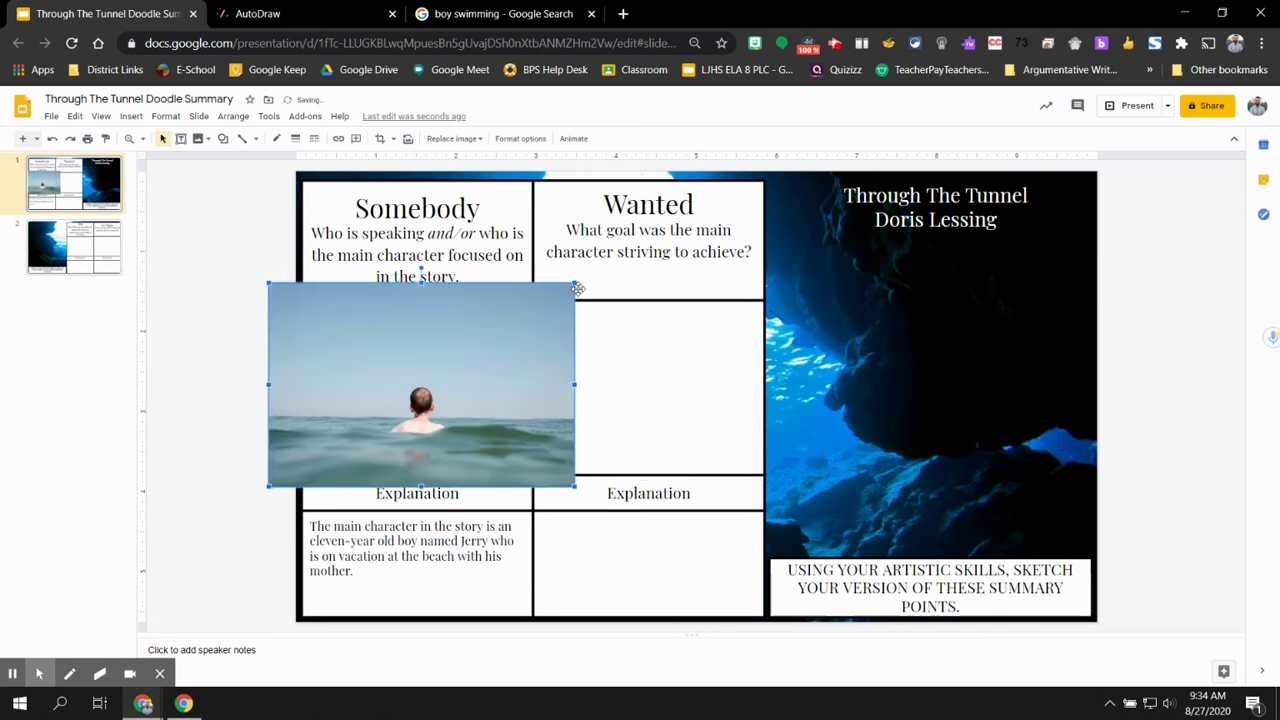
left_click_drag(576, 284, 434, 333)
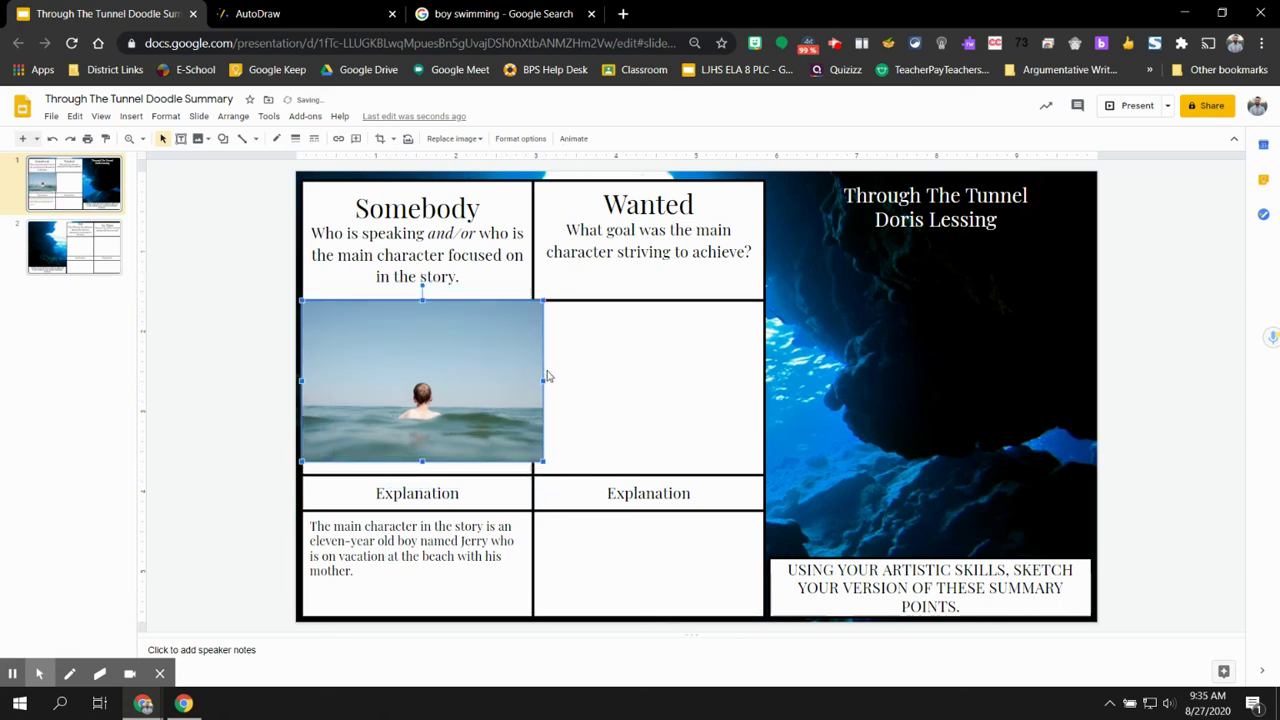
left_click_drag(541, 385, 533, 381)
left_click_drag(419, 453, 420, 467)
left_click_drag(310, 387, 300, 387)
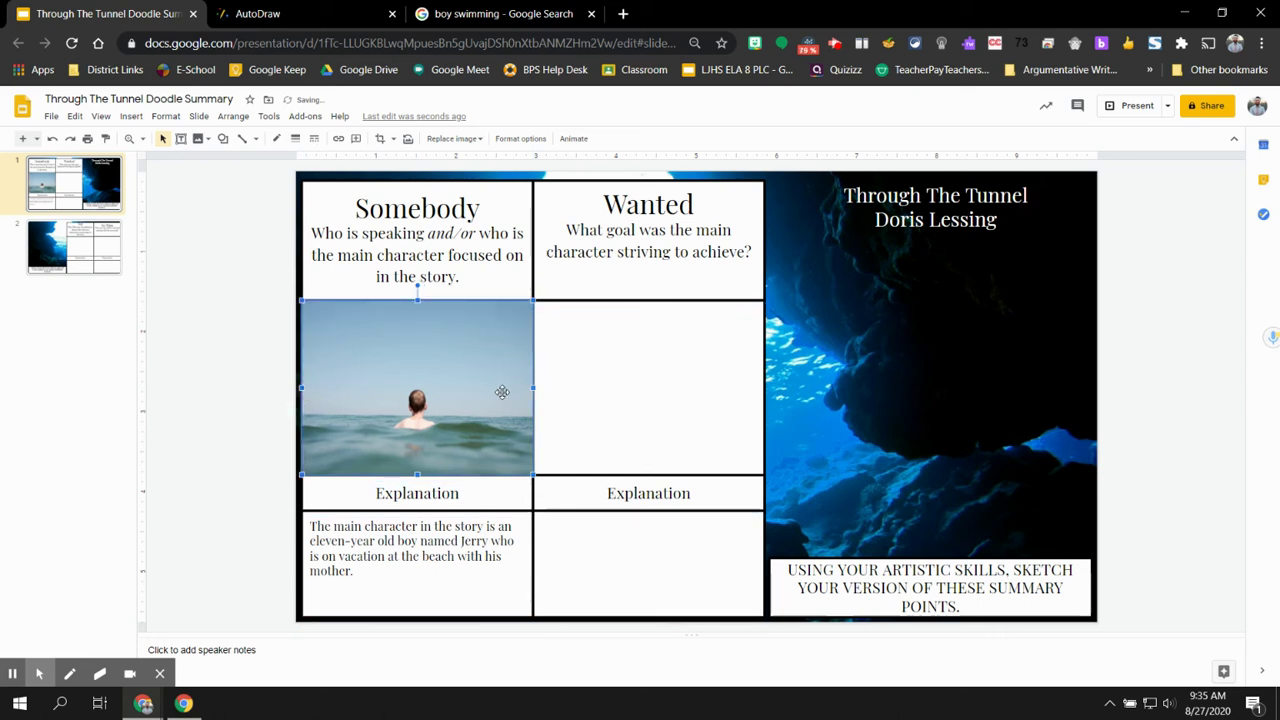
left_click(1152, 348)
Compare the swimming-boy photo with the AutoDraw boy doodle, then return to the deck
left_click(490, 391)
left_click(262, 14)
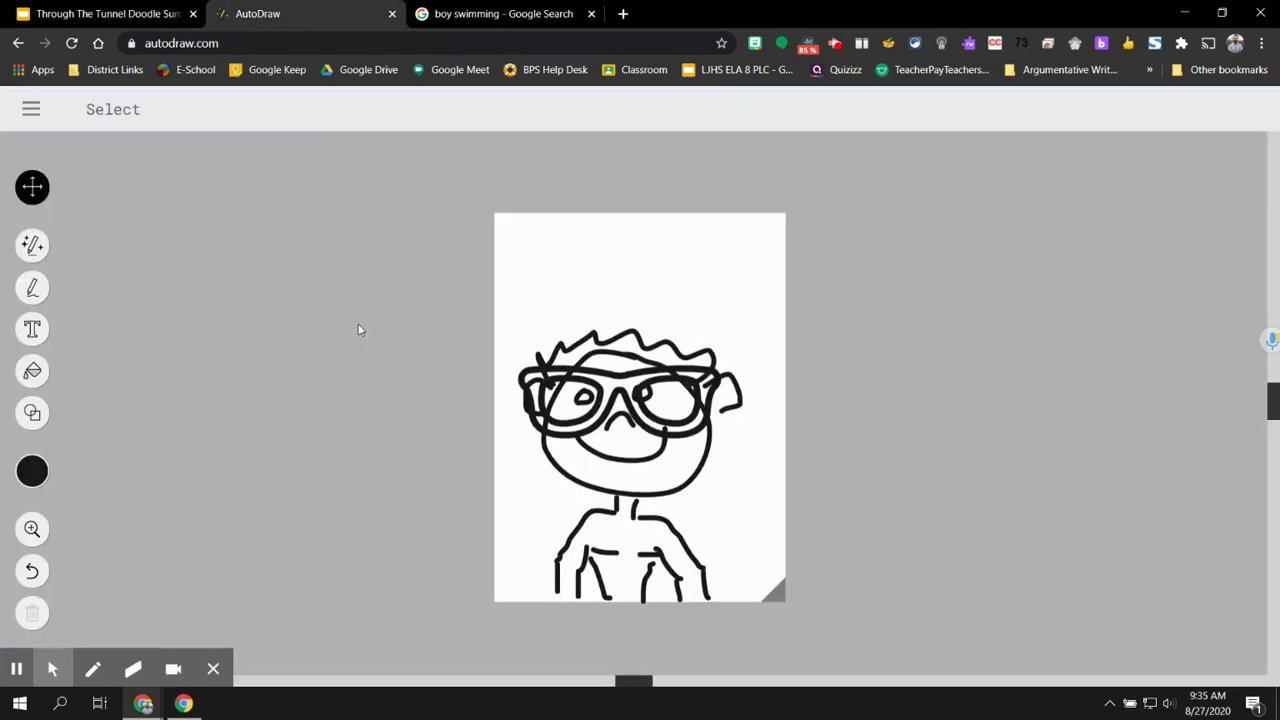
left_click(493, 14)
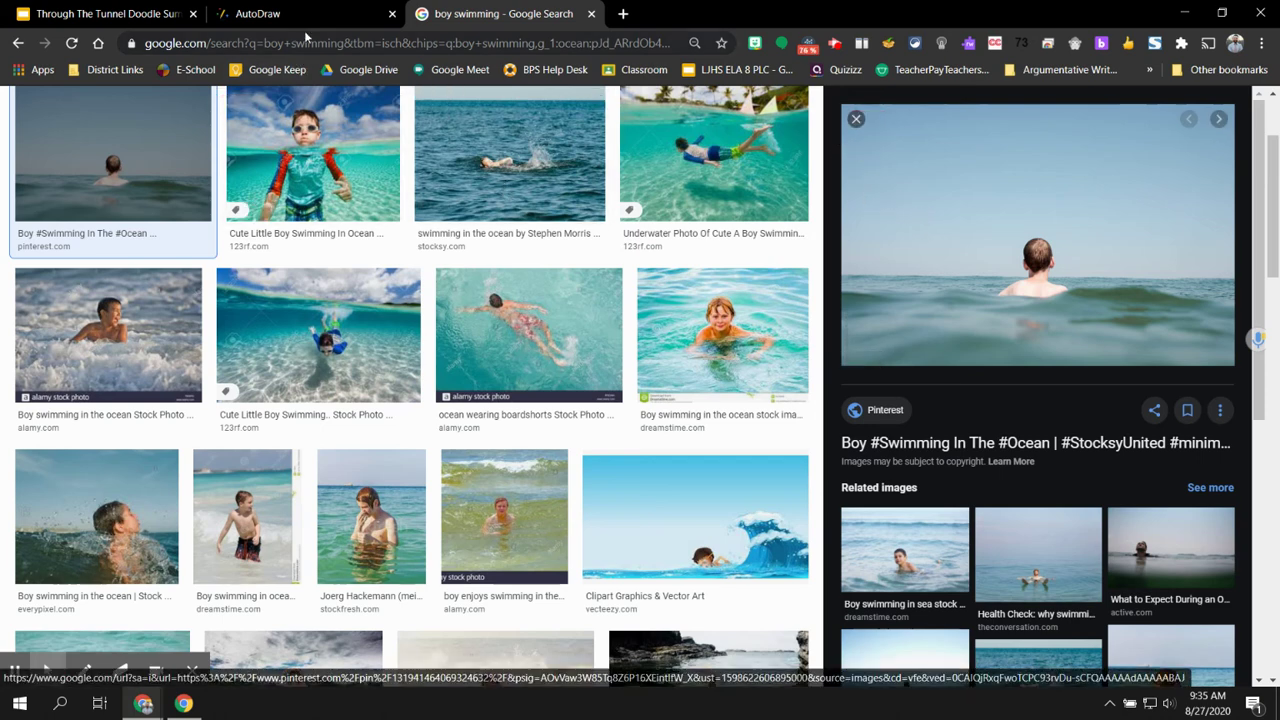
left_click(105, 14)
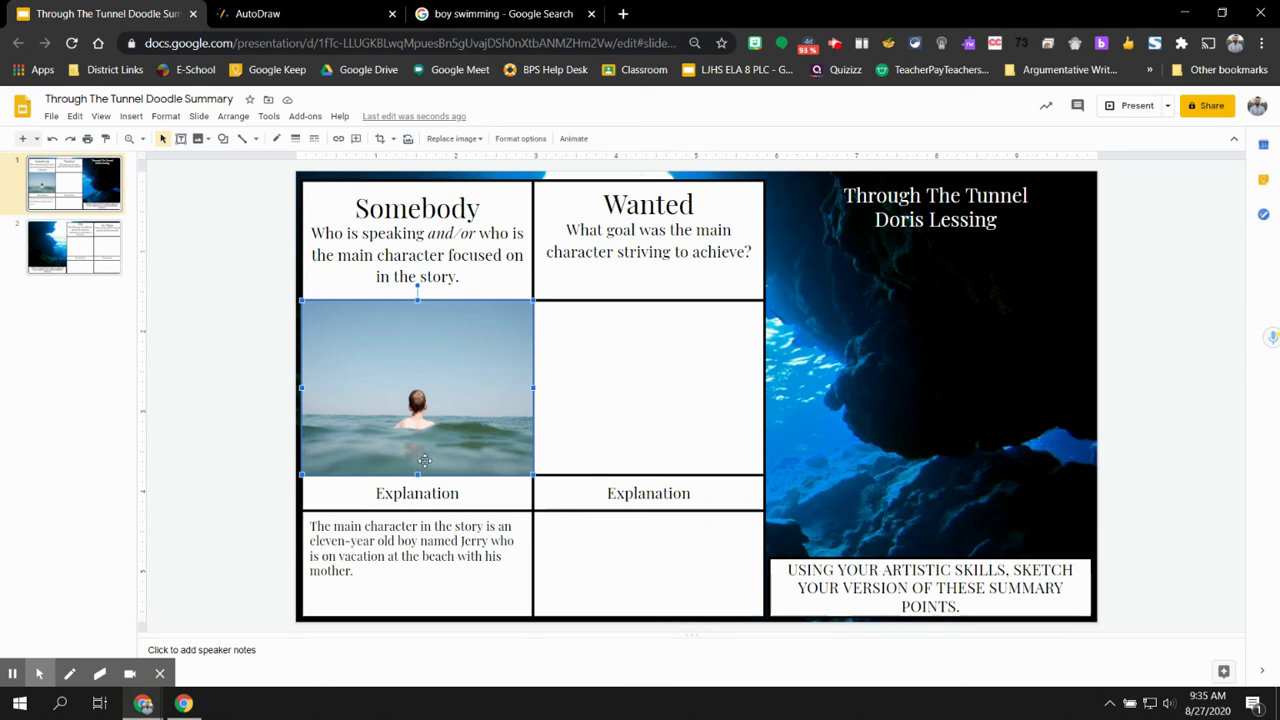
Check the Somebody explanation text, then bring up slide 2 with the But and So/Then boxes
left_click(374, 573)
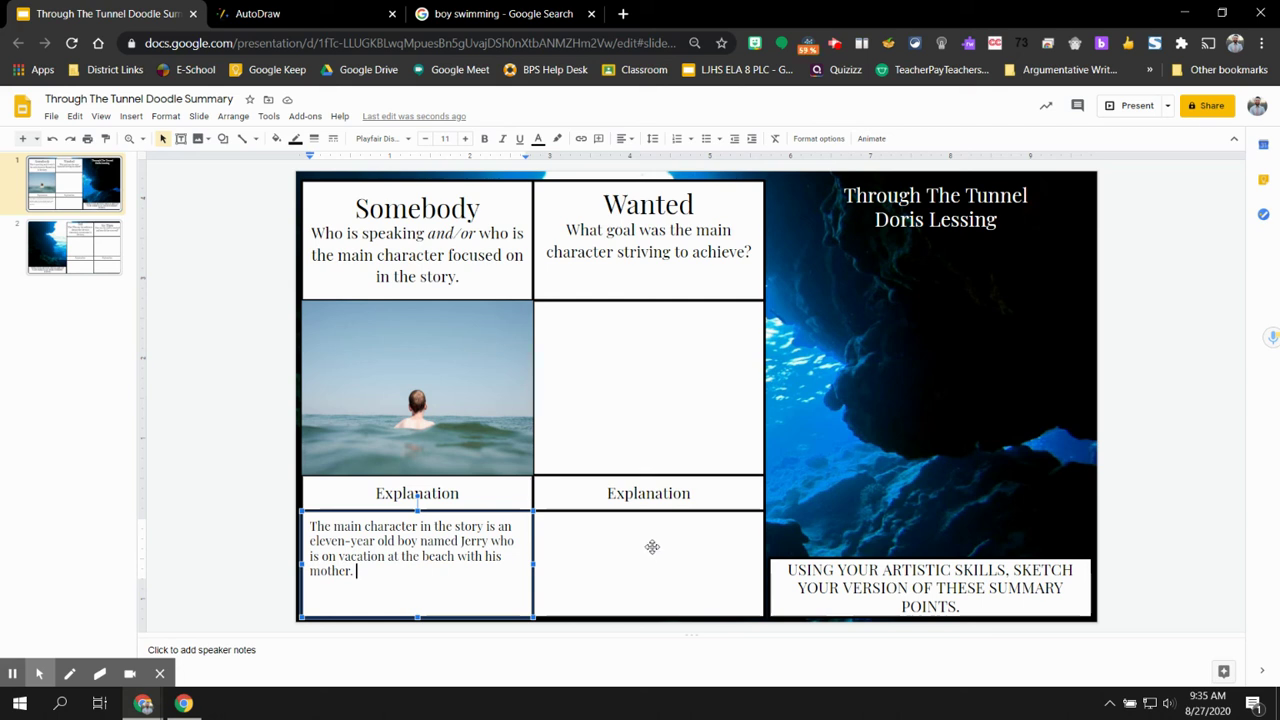
left_click(76, 258)
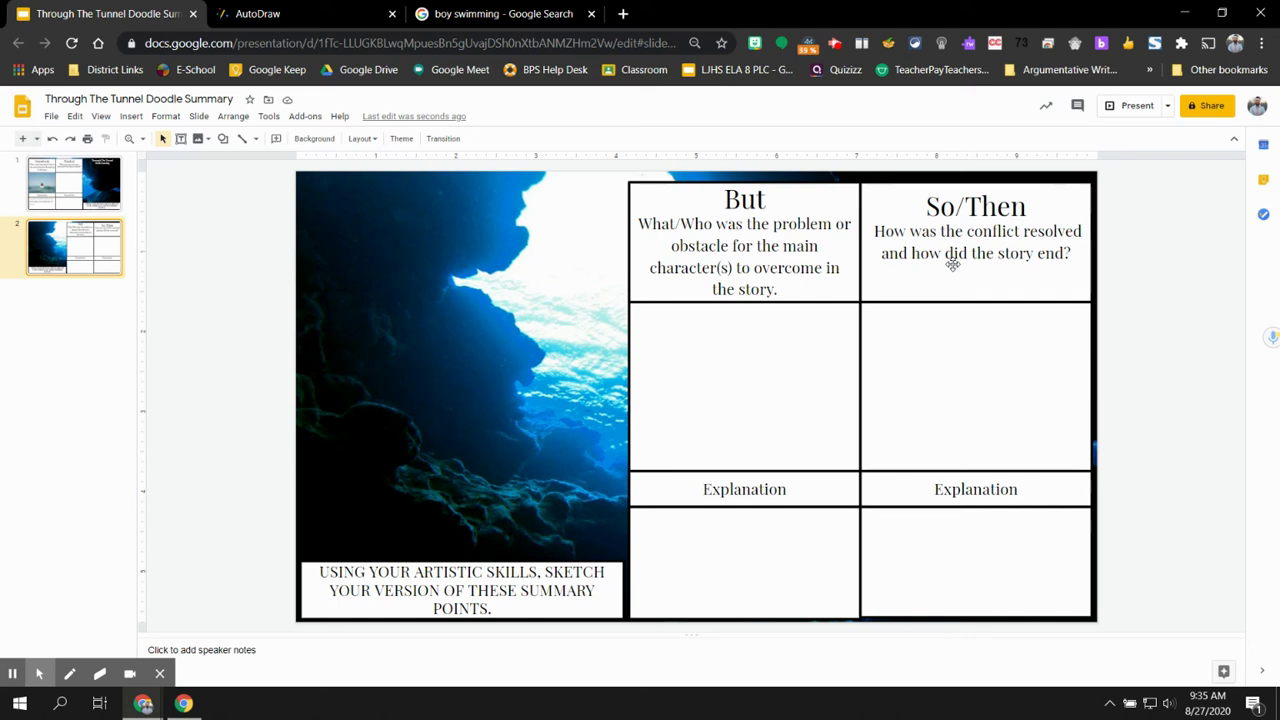
Select slide 2's So/Then and But explanation boxes, then go back to slide 1
left_click(945, 546)
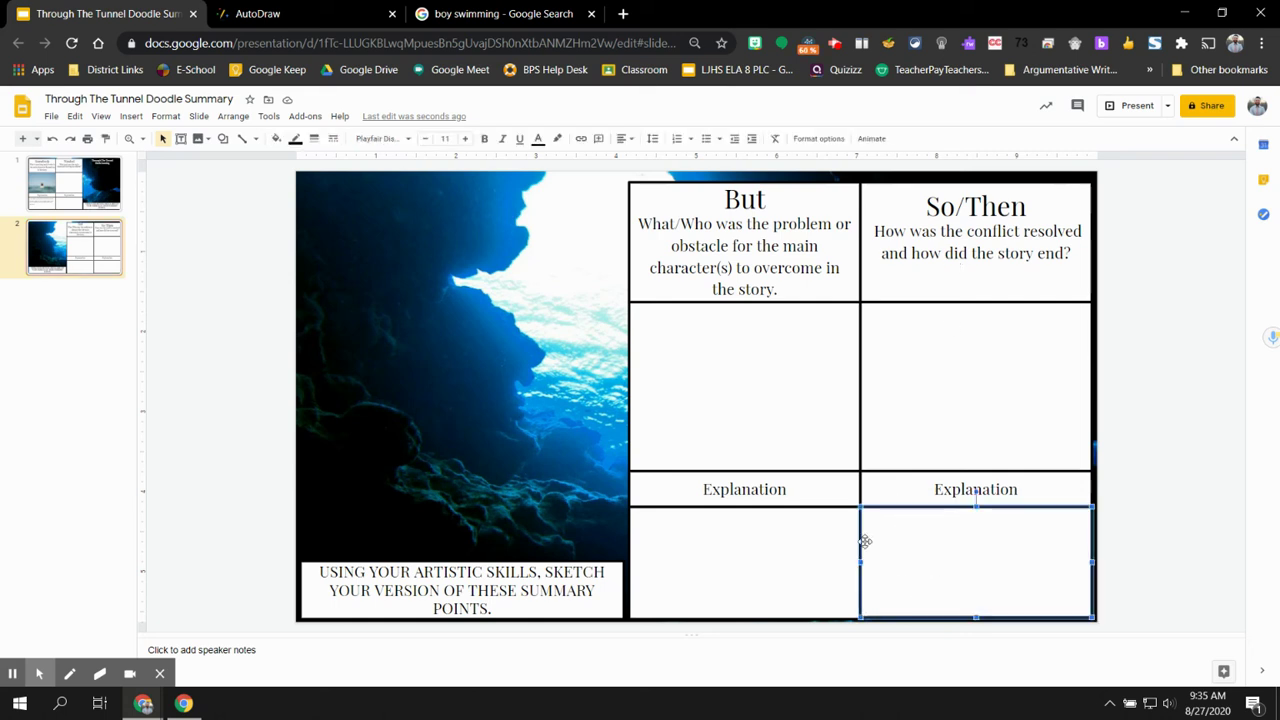
left_click(757, 541)
left_click(79, 197)
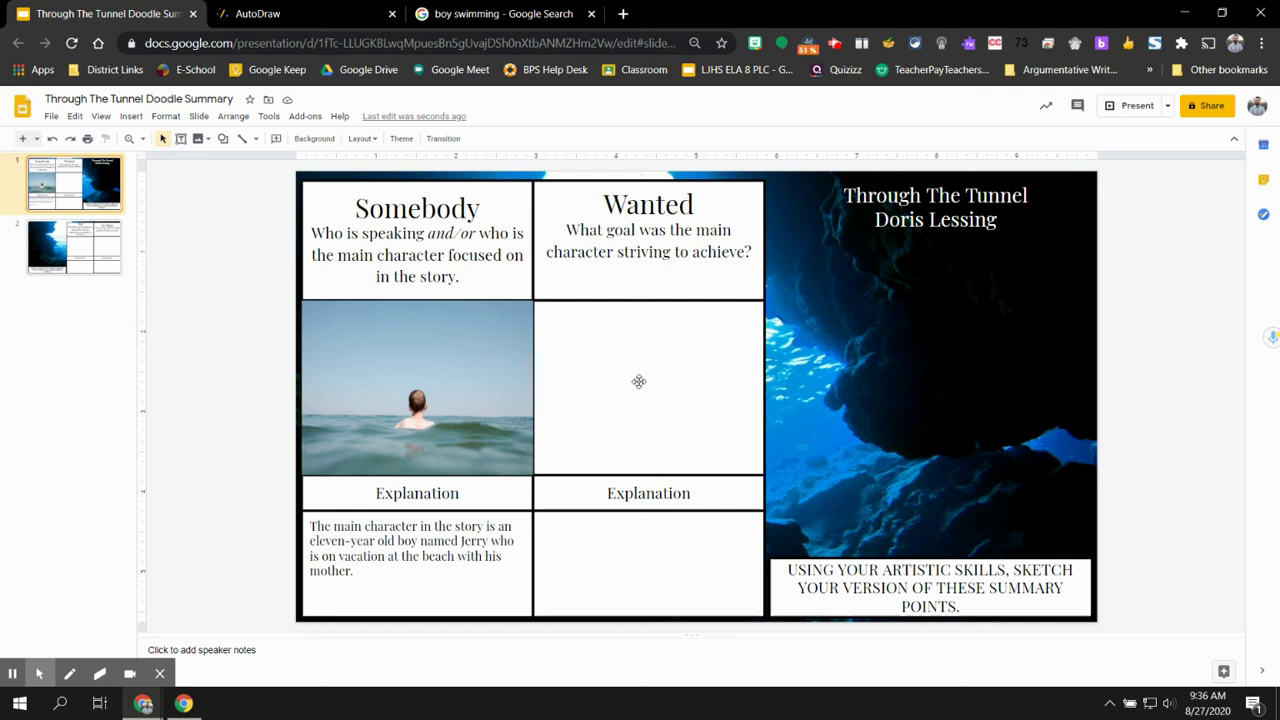
Delete the swimming-boy photo from the Somebody box and open a browser extension's popup
left_click(463, 375)
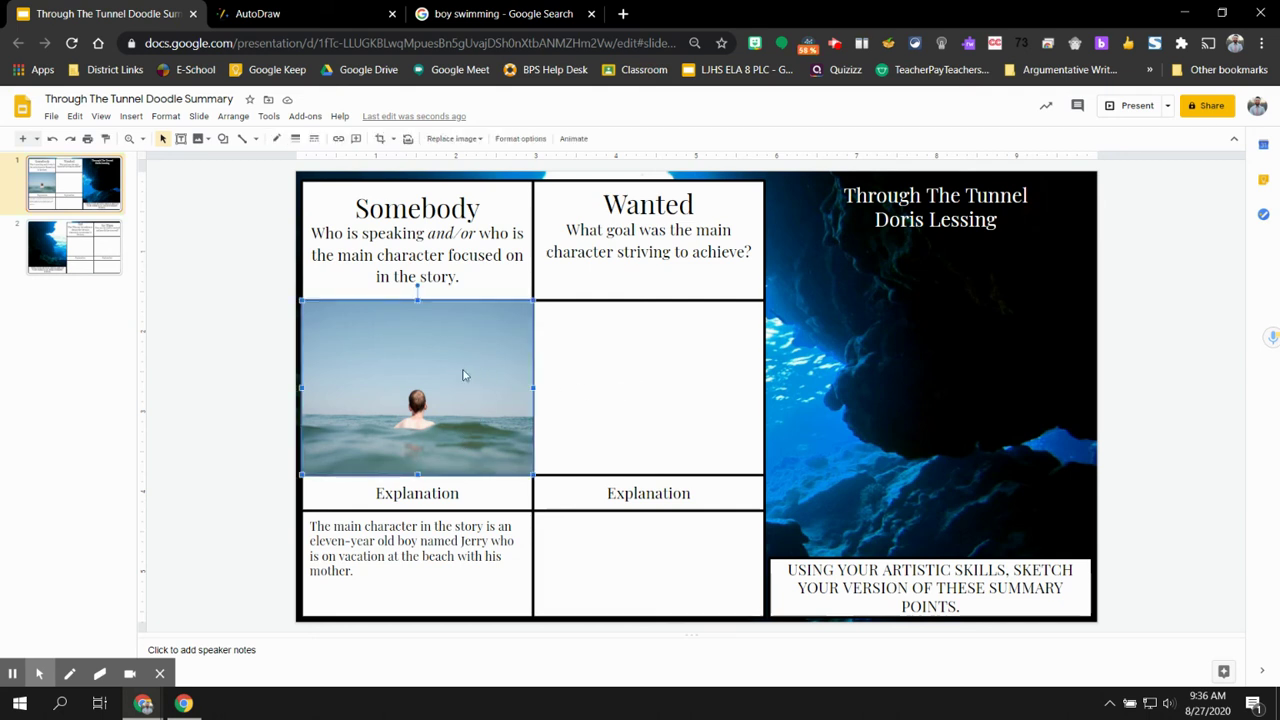
key("Delete")
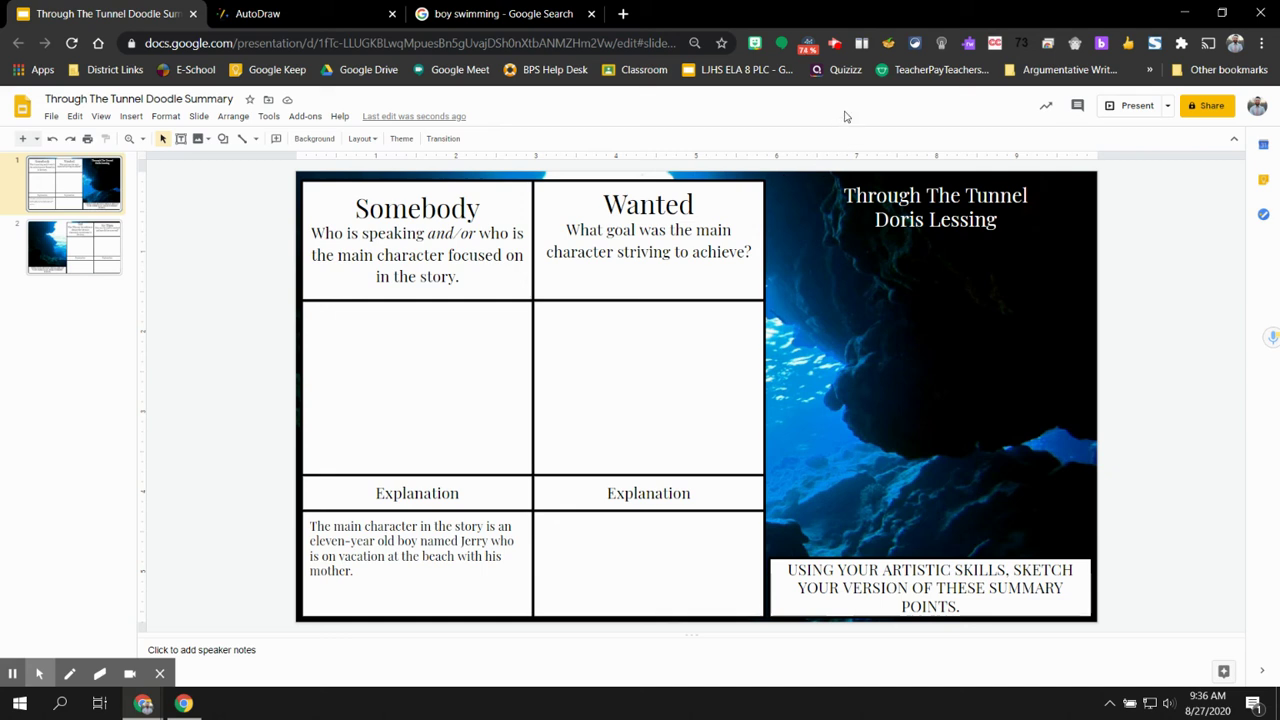
left_click(835, 43)
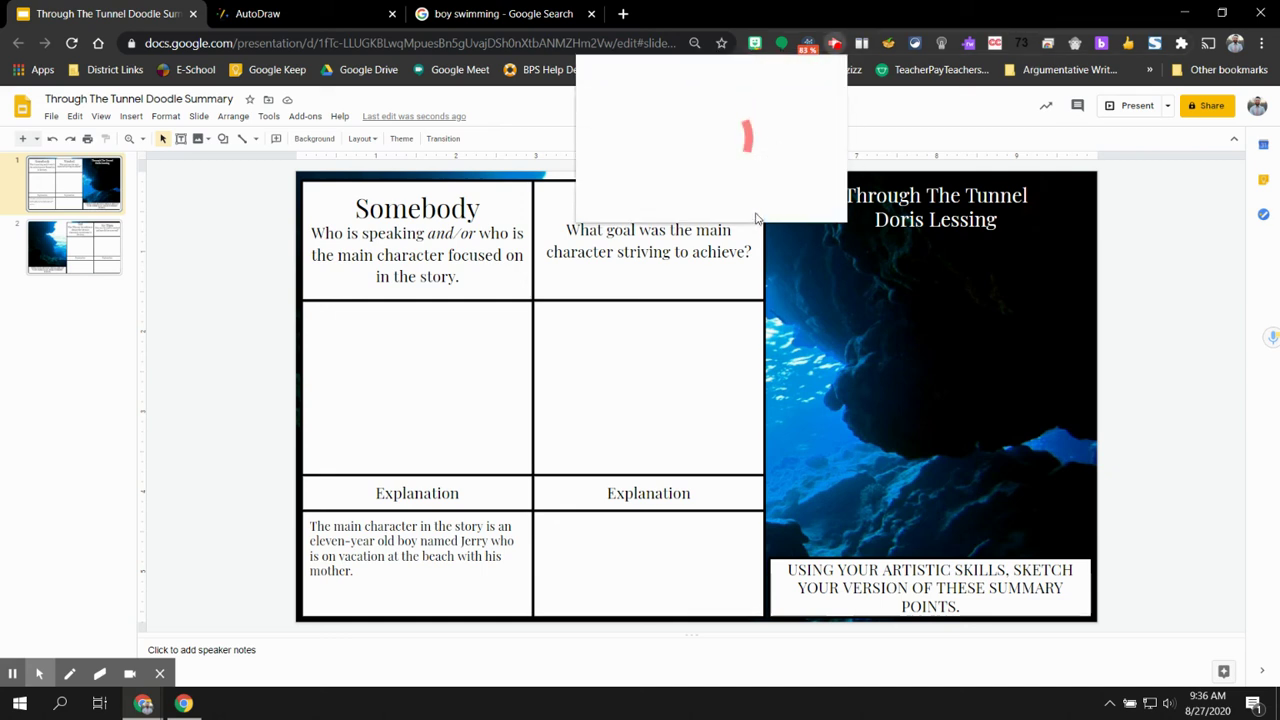